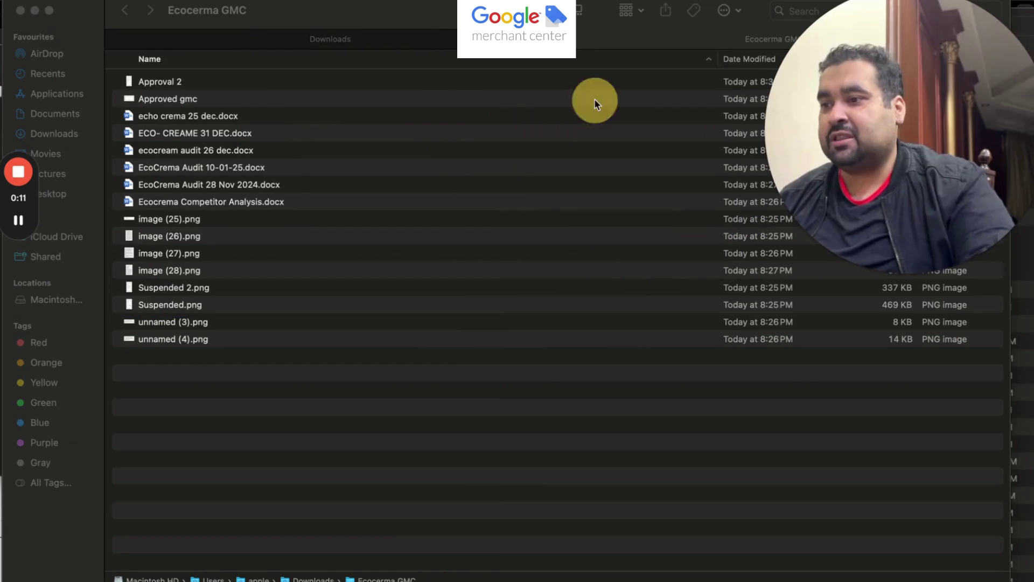
Open Suspended.png from the Ecocerma GMC folder and enlarge it to examine the Merchant Center product status
{"action": "double_click", "coordinate": [169, 305]}
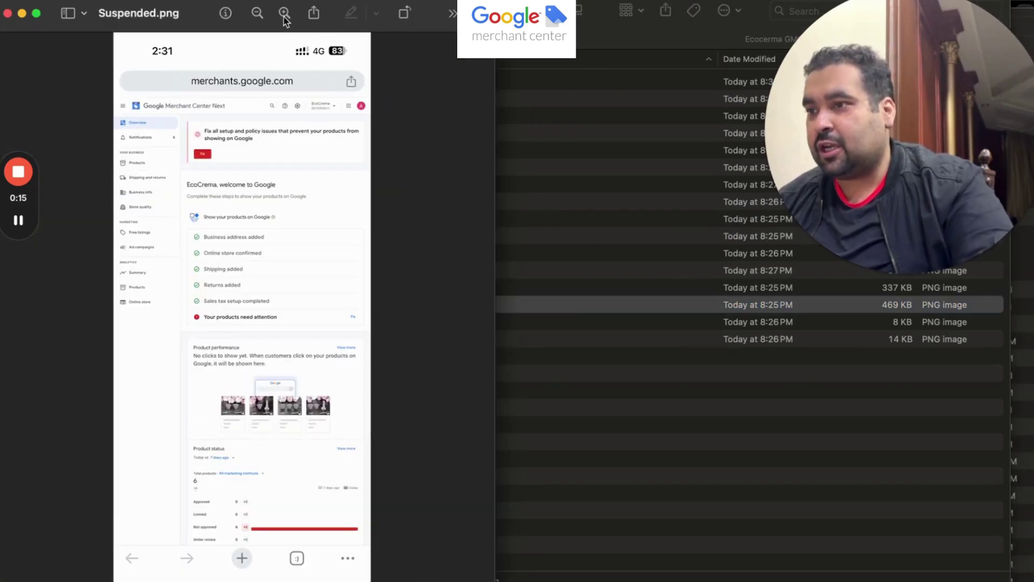
{"action": "left_click", "coordinate": [284, 13]}
{"action": "left_click_drag", "start_coordinate": [491, 323], "coordinate": [491, 440]}
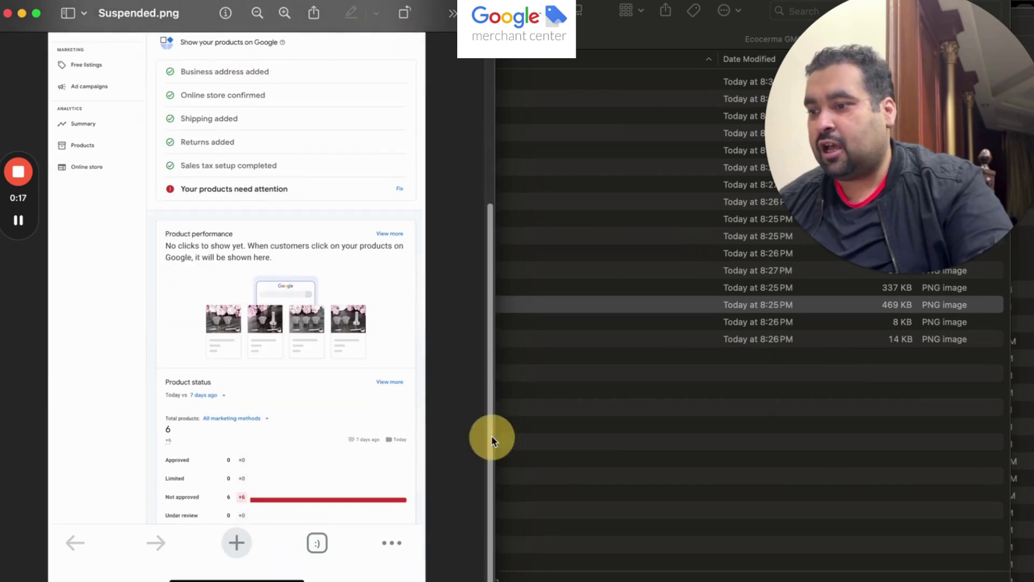
Open Suspended 2.png and enlarge it to read the Misrepresentation issue and its guidelines
{"action": "left_click", "coordinate": [622, 389]}
{"action": "left_click", "coordinate": [399, 298]}
{"action": "double_click", "coordinate": [274, 288]}
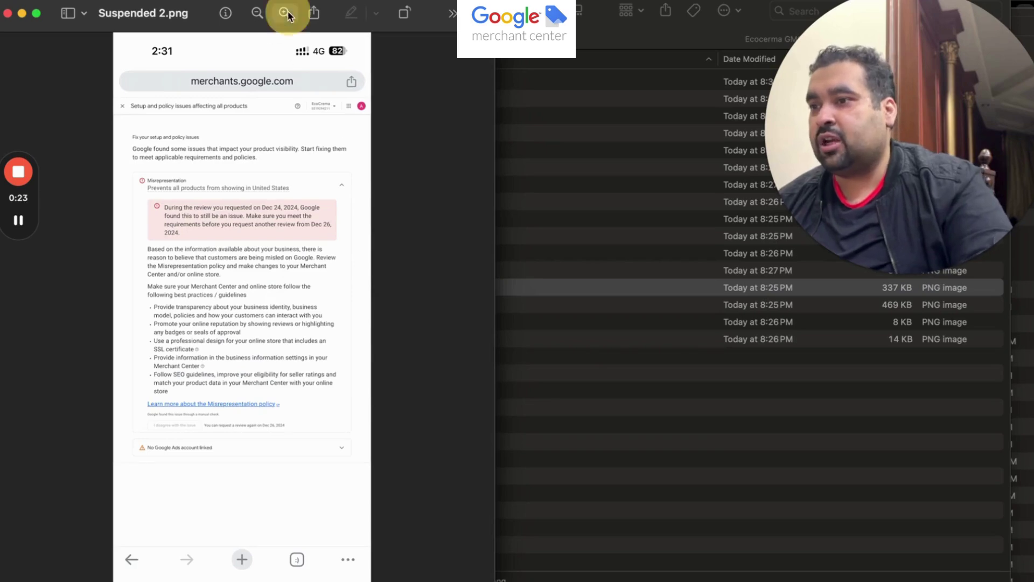
{"action": "left_click", "coordinate": [285, 13]}
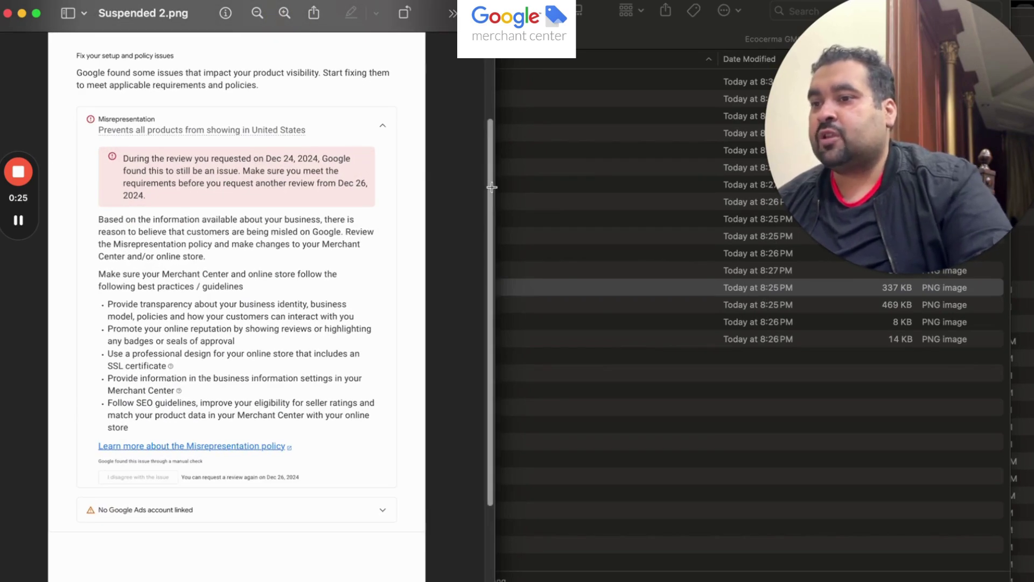
{"action": "left_click_drag", "start_coordinate": [488, 190], "coordinate": [486, 147]}
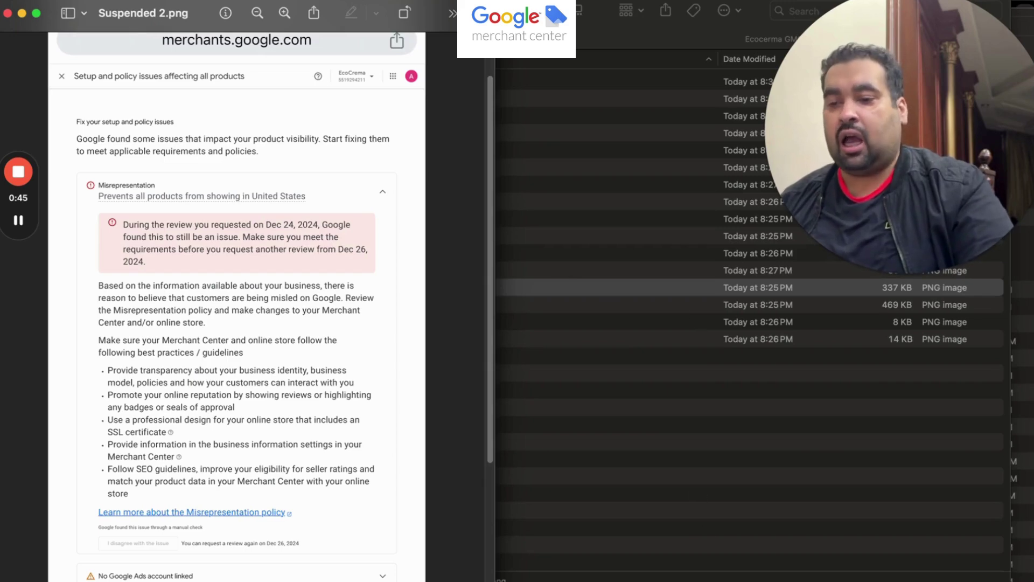
Switch to Chrome, show the ecocrema.com store and look through the home page's product feature sections
{"action": "key", "text": "super+Tab"}
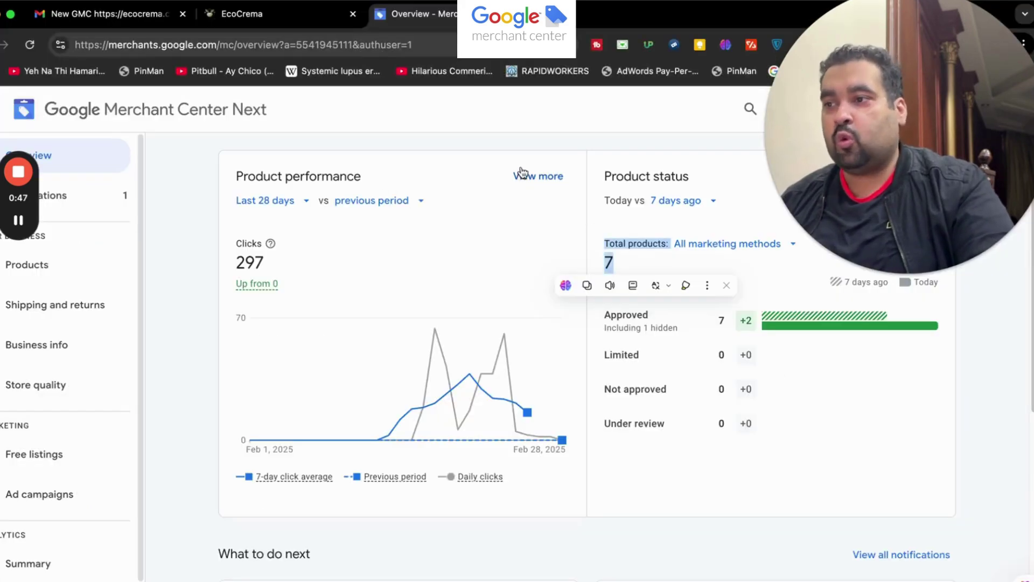
{"action": "left_click", "coordinate": [307, 25]}
{"action": "left_click_drag", "start_coordinate": [886, 148], "coordinate": [765, 186]}
{"action": "left_click_drag", "start_coordinate": [1029, 141], "coordinate": [1028, 280]}
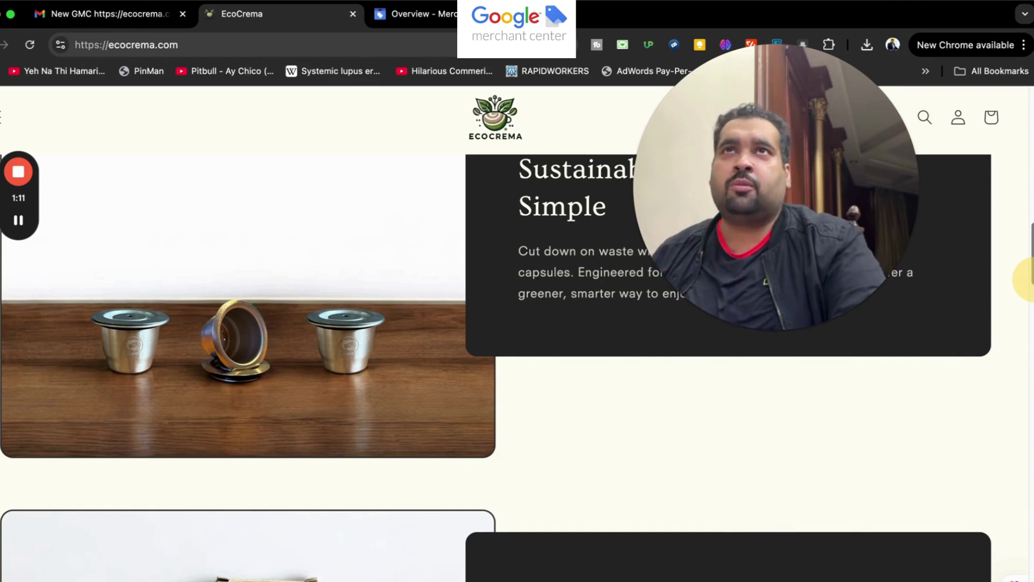
{"action": "left_click_drag", "start_coordinate": [1029, 279], "coordinate": [1030, 315]}
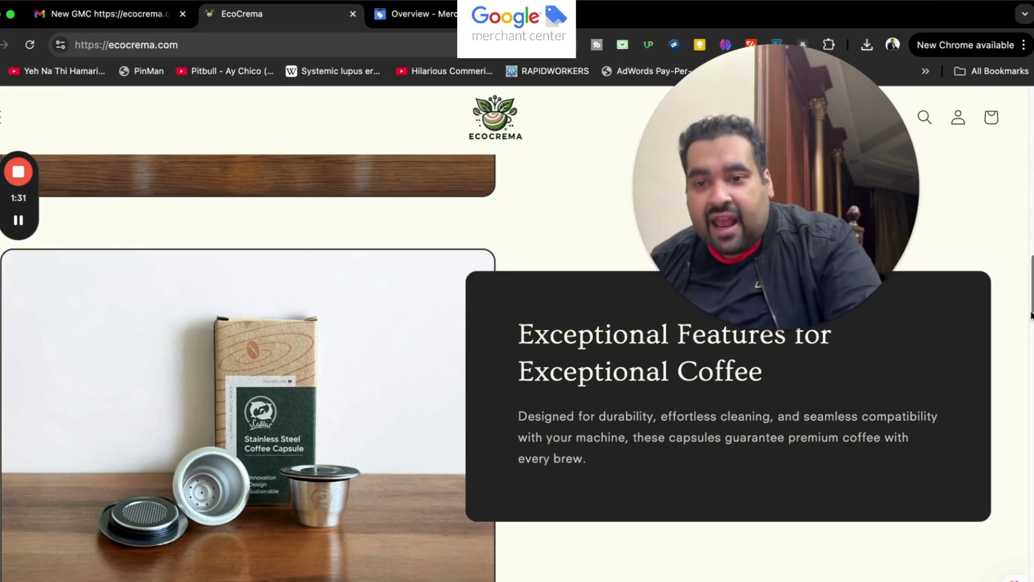
{"action": "left_click_drag", "start_coordinate": [1030, 315], "coordinate": [1030, 151]}
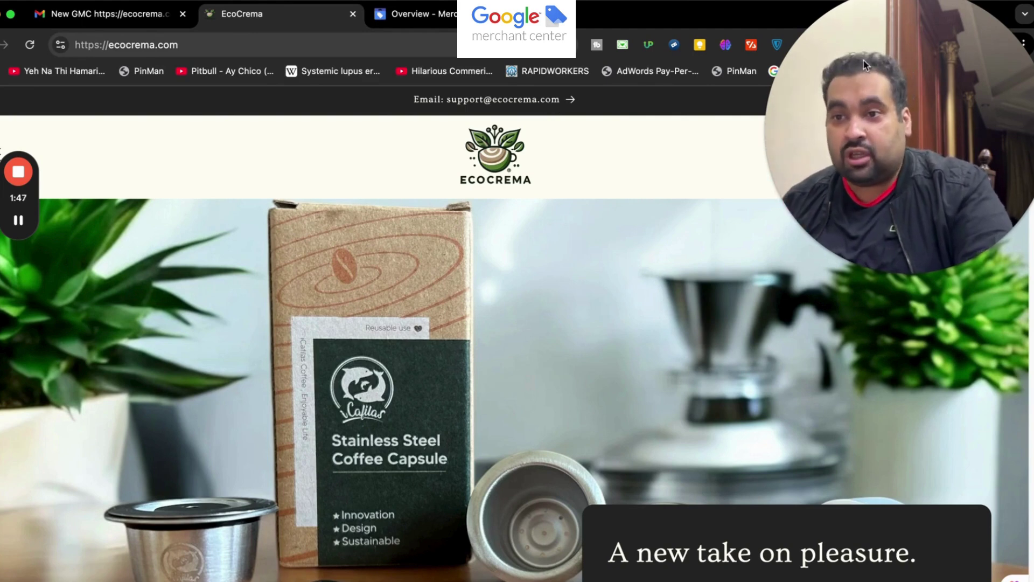
Examine the store's footer with its business information, quick links, policies and legal information
{"action": "left_click_drag", "start_coordinate": [860, 53], "coordinate": [772, 99]}
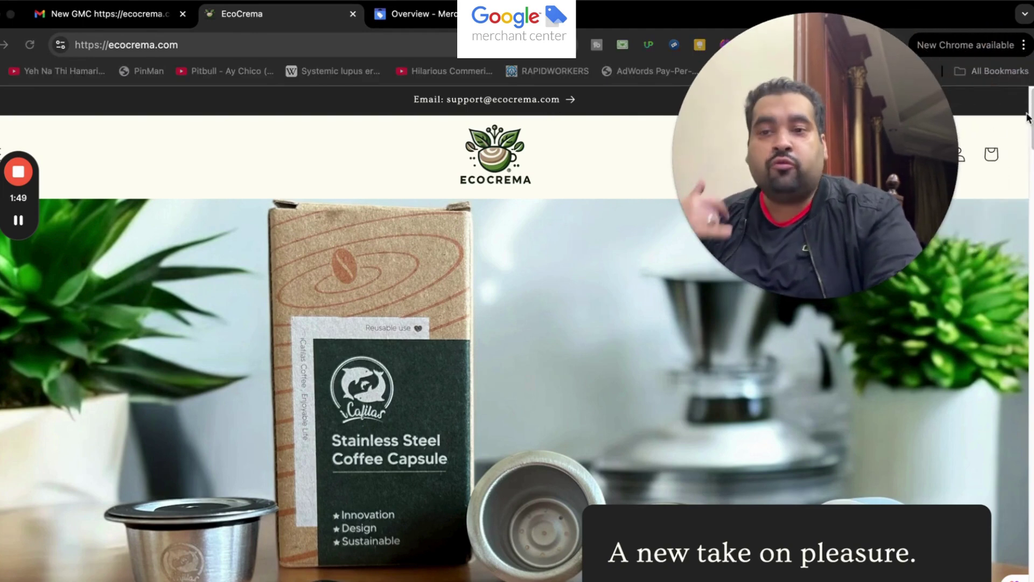
{"action": "left_click_drag", "start_coordinate": [1031, 137], "coordinate": [1030, 544]}
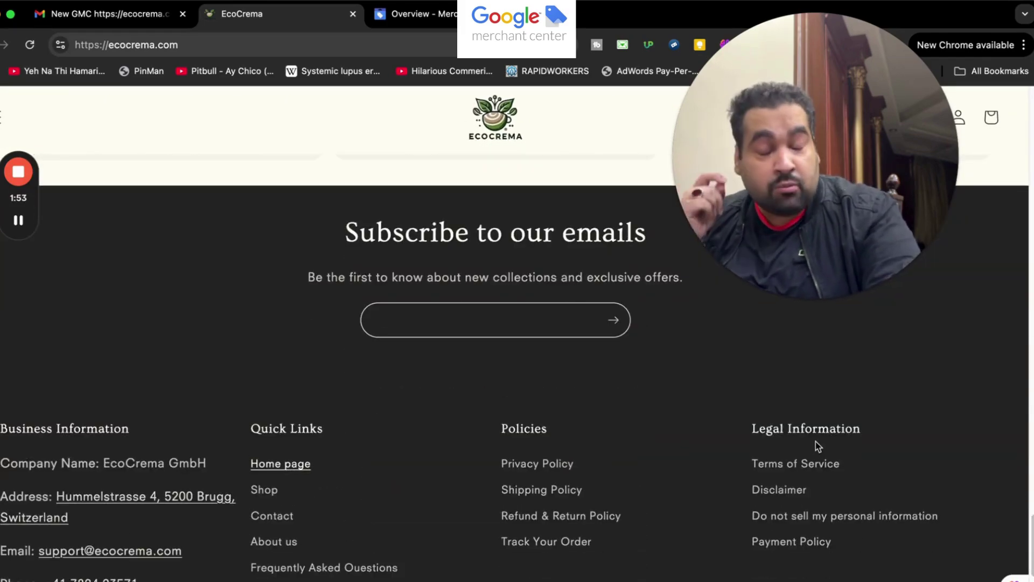
{"action": "left_click_drag", "start_coordinate": [1027, 536], "coordinate": [1027, 557]}
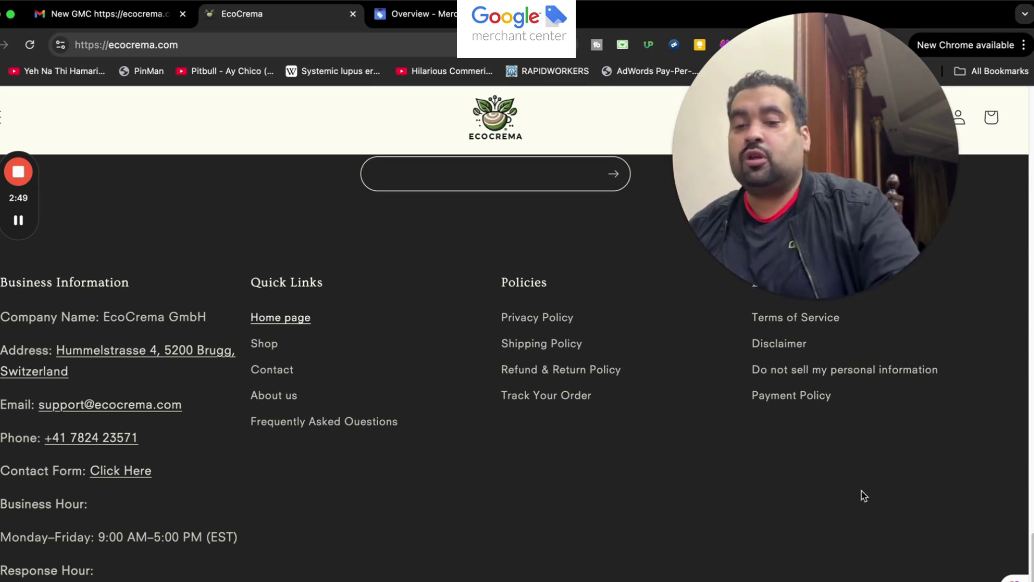
Select the Premium Set variant of the coffee capsule product featured on the store's home page
{"action": "left_click_drag", "start_coordinate": [1032, 543], "coordinate": [1031, 322]}
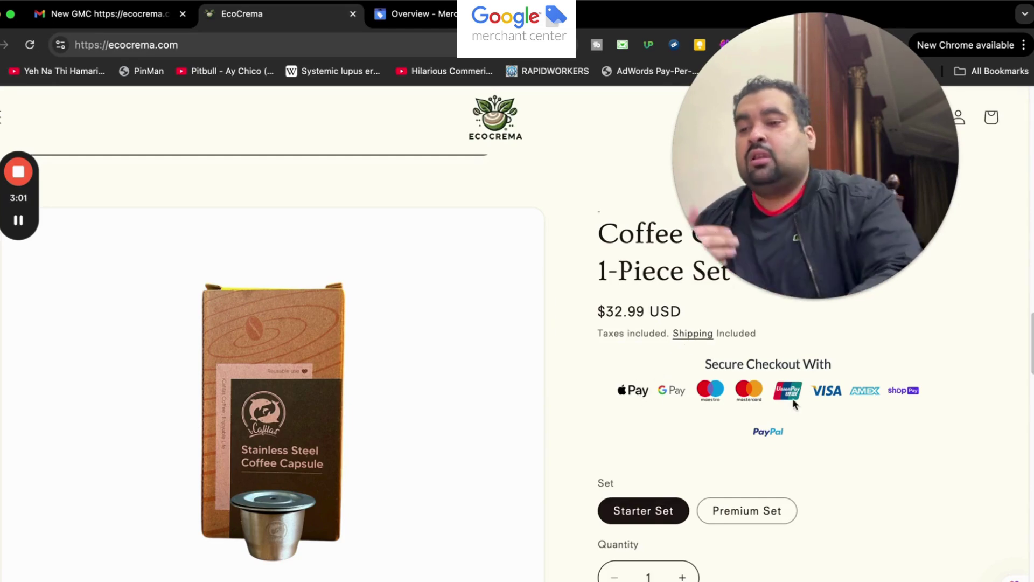
{"action": "left_click", "coordinate": [765, 511]}
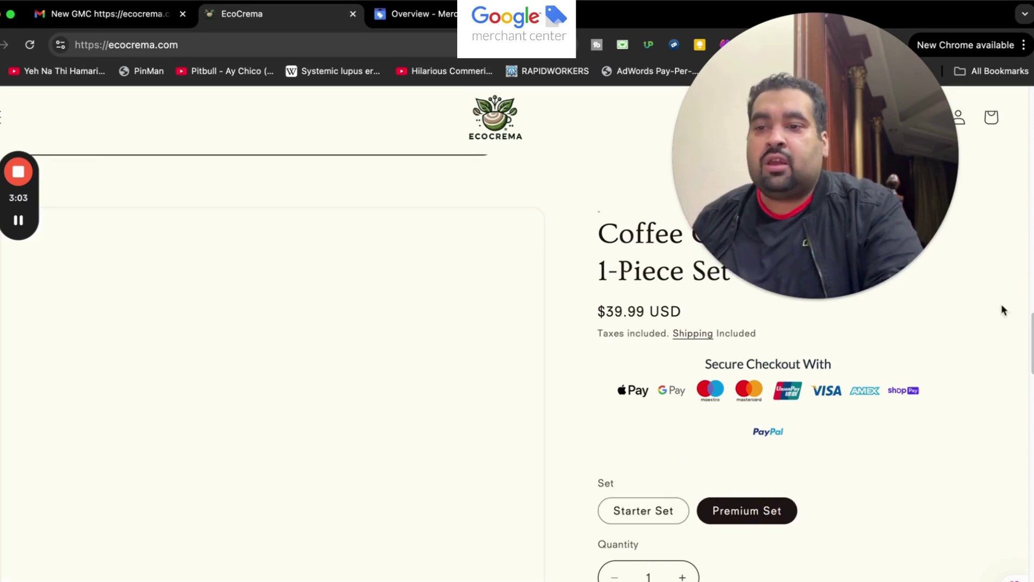
{"action": "left_click_drag", "start_coordinate": [1032, 326], "coordinate": [1032, 339]}
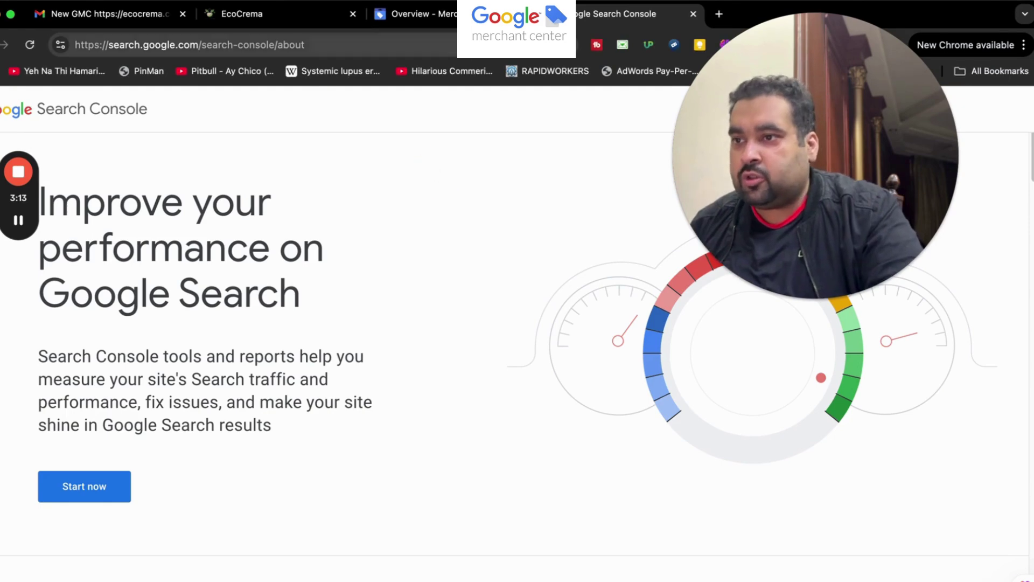
Review product performance and product status on the Merchant Center overview, and return to the EcoCrema store page
{"action": "left_click", "coordinate": [449, 14]}
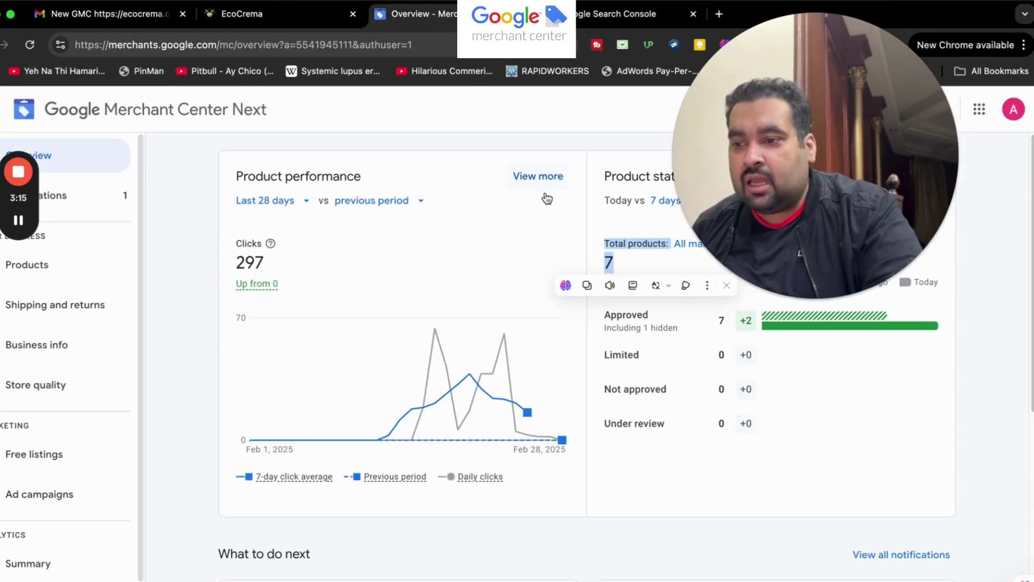
{"action": "scroll", "coordinate": [1031, 363], "scroll_direction": "down", "scroll_amount": 1}
{"action": "scroll", "coordinate": [1031, 364], "scroll_direction": "down", "scroll_amount": 2}
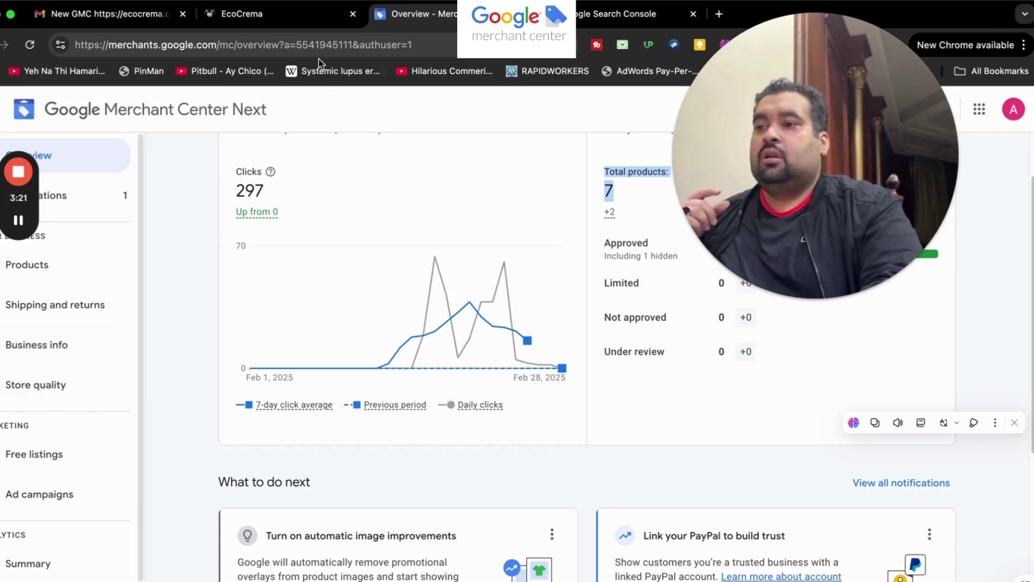
{"action": "left_click", "coordinate": [323, 24]}
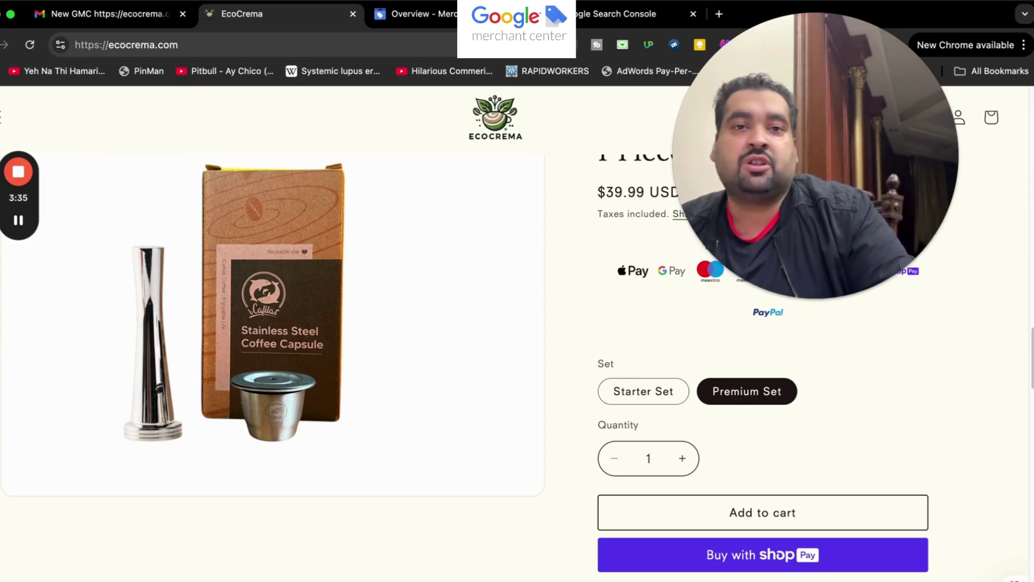
Switch to Finder and open the audit document echo crema 25 dec.docx
{"action": "key", "text": "super+Tab"}
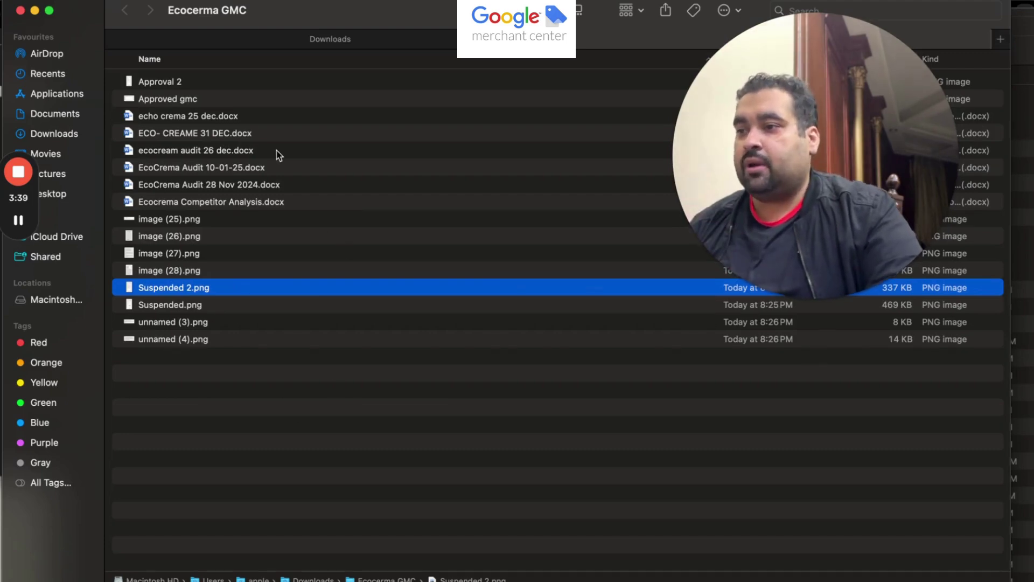
{"action": "left_click", "coordinate": [228, 120]}
{"action": "double_click", "coordinate": [228, 119]}
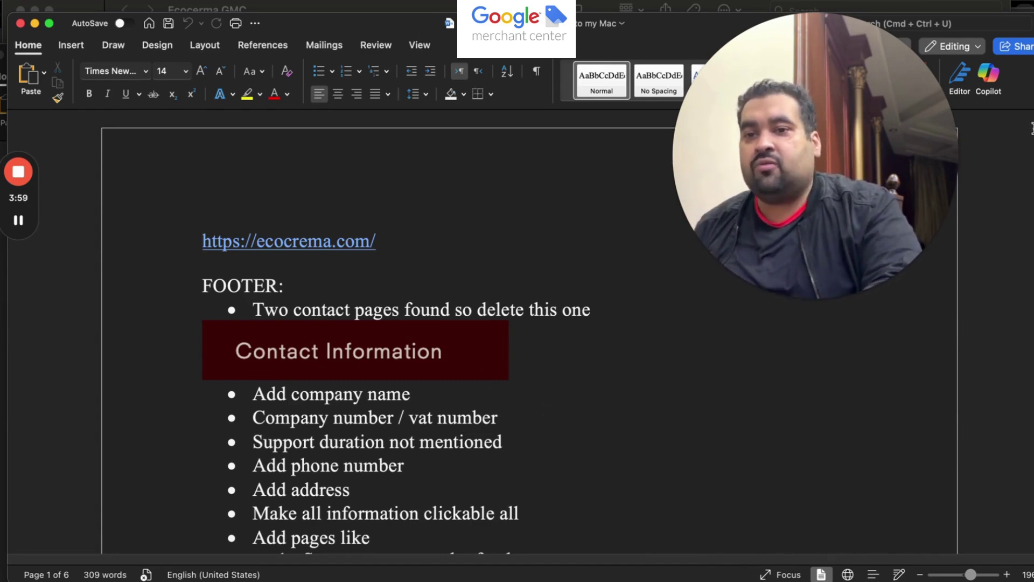
Read the audit document's footer, main menu, testimonial, placeholder and favicon notes
{"action": "scroll", "coordinate": [1027, 129], "scroll_direction": "down", "scroll_amount": 3}
{"action": "scroll", "coordinate": [1028, 129], "scroll_direction": "down", "scroll_amount": 5}
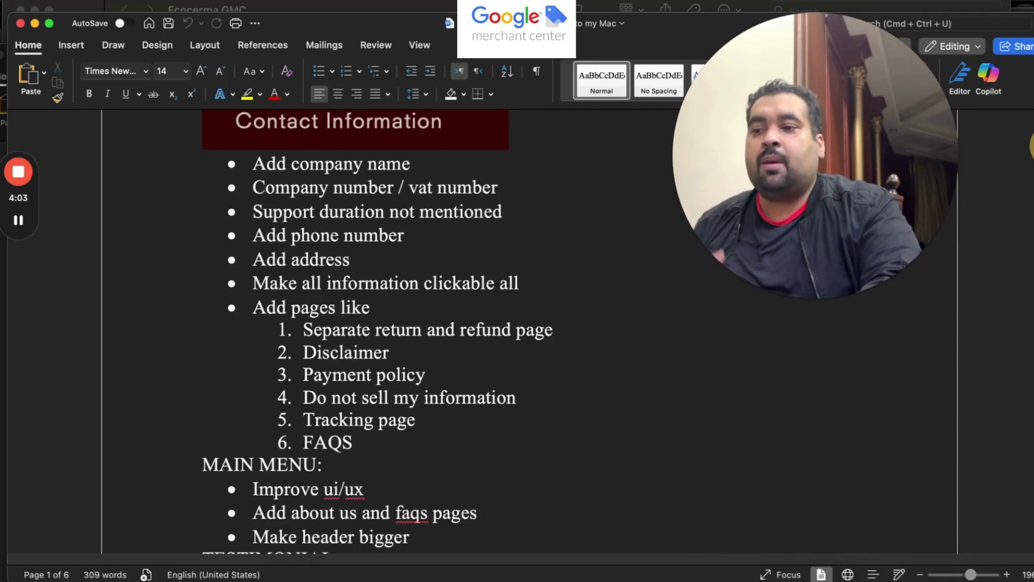
{"action": "scroll", "coordinate": [377, 331], "scroll_direction": "down", "scroll_amount": 2}
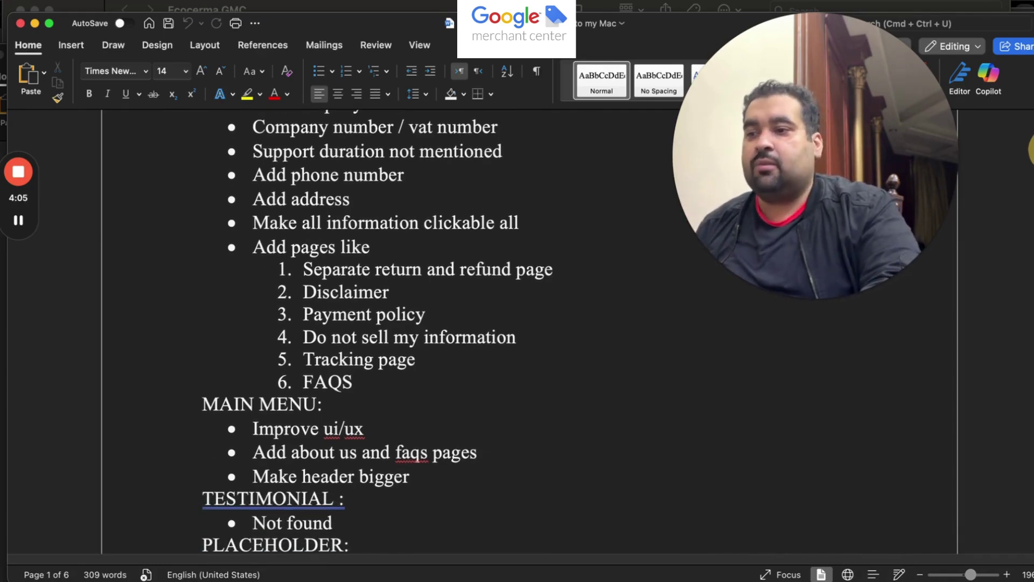
{"action": "scroll", "coordinate": [377, 331], "scroll_direction": "down", "scroll_amount": 3}
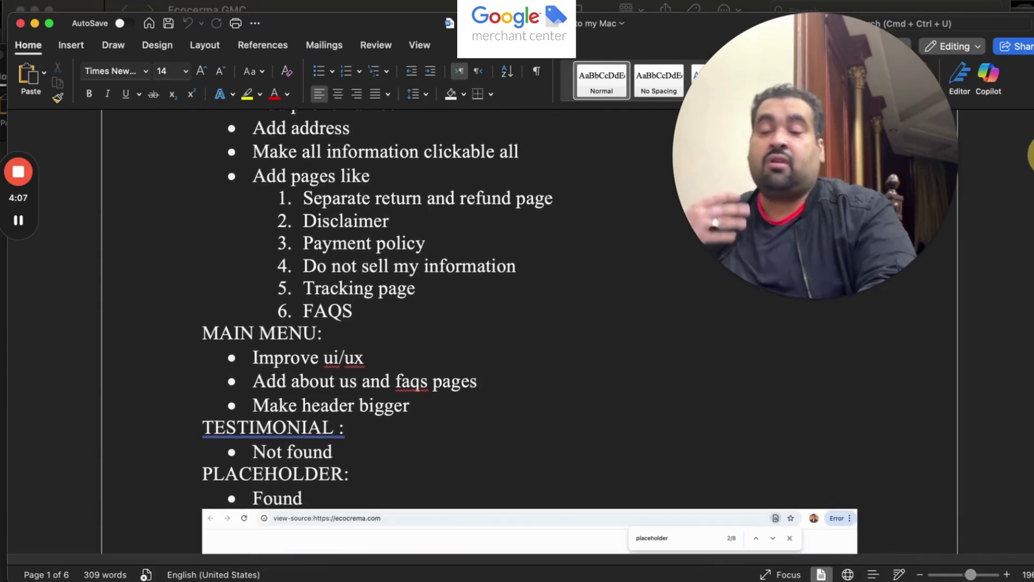
{"action": "scroll", "coordinate": [377, 331], "scroll_direction": "down", "scroll_amount": 2}
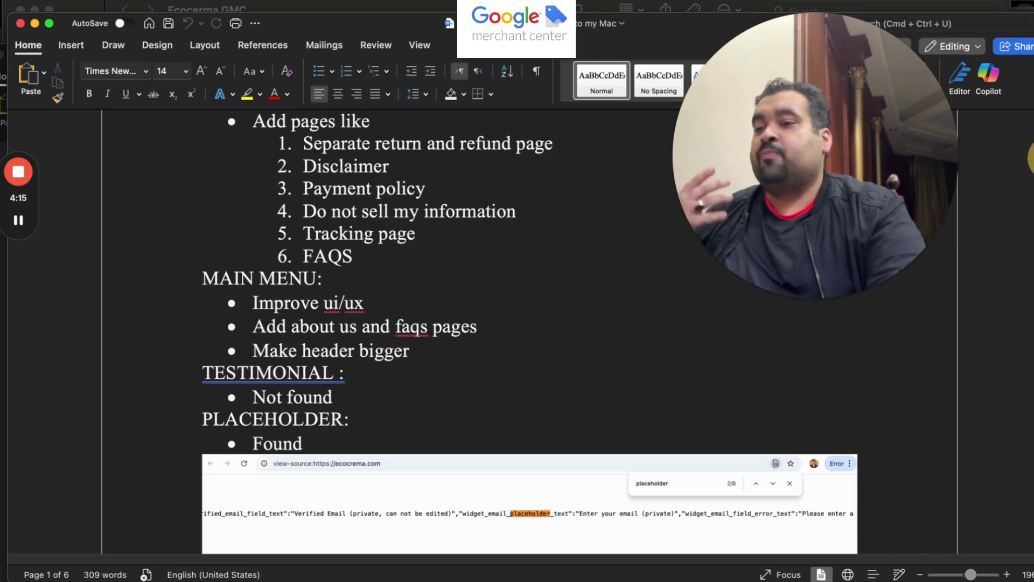
{"action": "scroll", "coordinate": [528, 329], "scroll_direction": "down", "scroll_amount": 3}
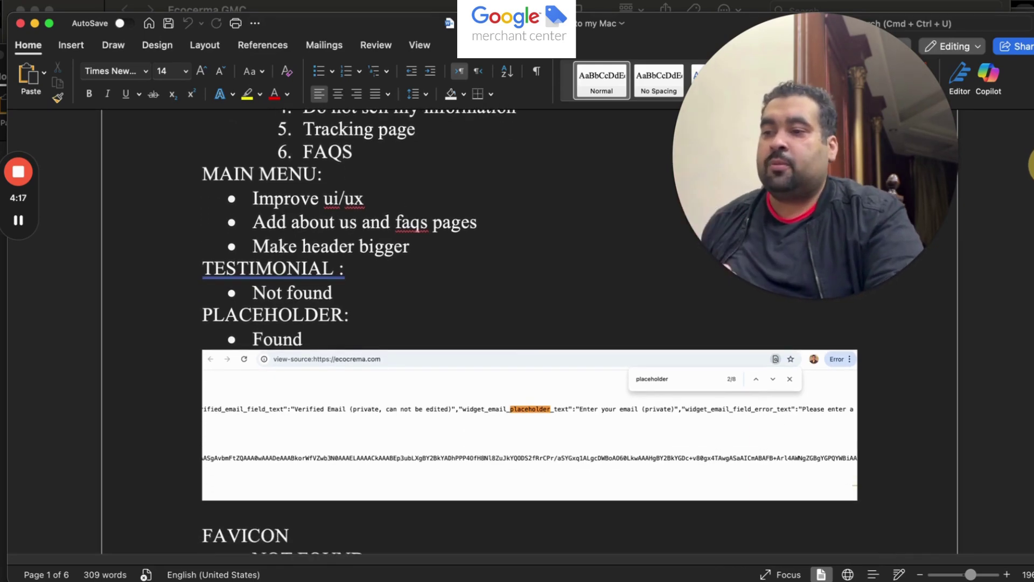
{"action": "scroll", "coordinate": [528, 332], "scroll_direction": "down", "scroll_amount": 2}
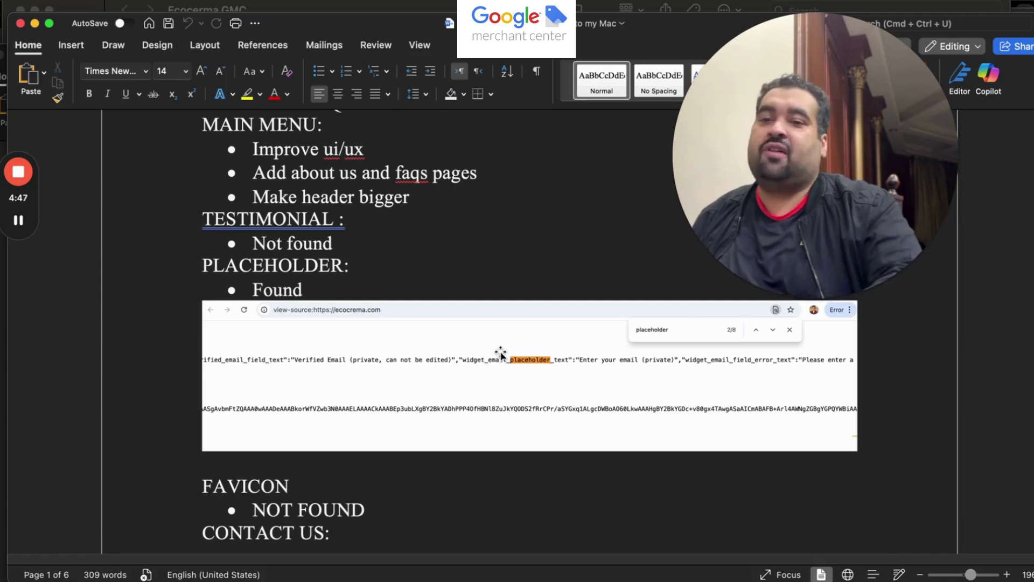
{"action": "scroll", "coordinate": [528, 323], "scroll_direction": "down", "scroll_amount": 3}
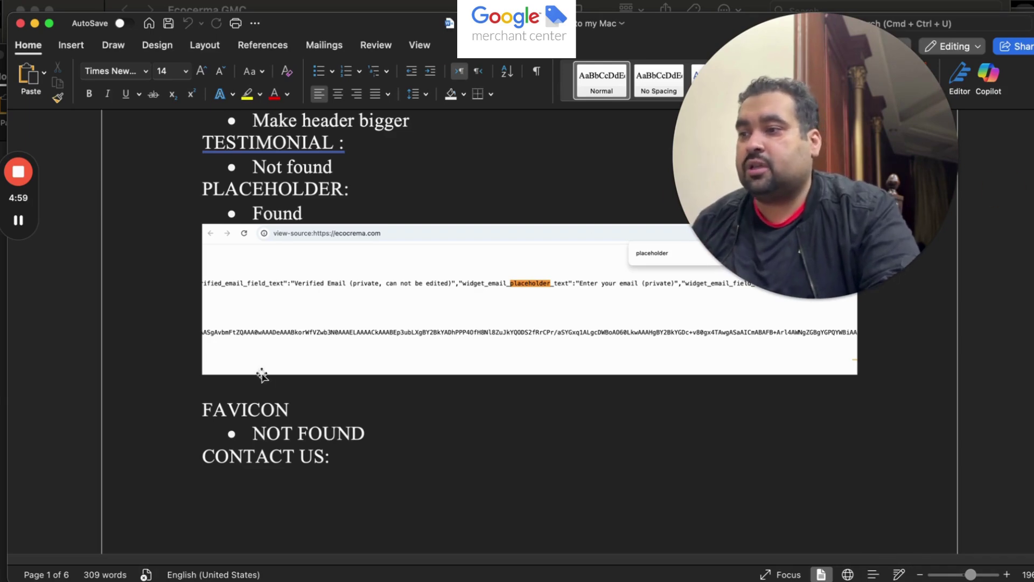
{"action": "left_click", "coordinate": [25, 232]}
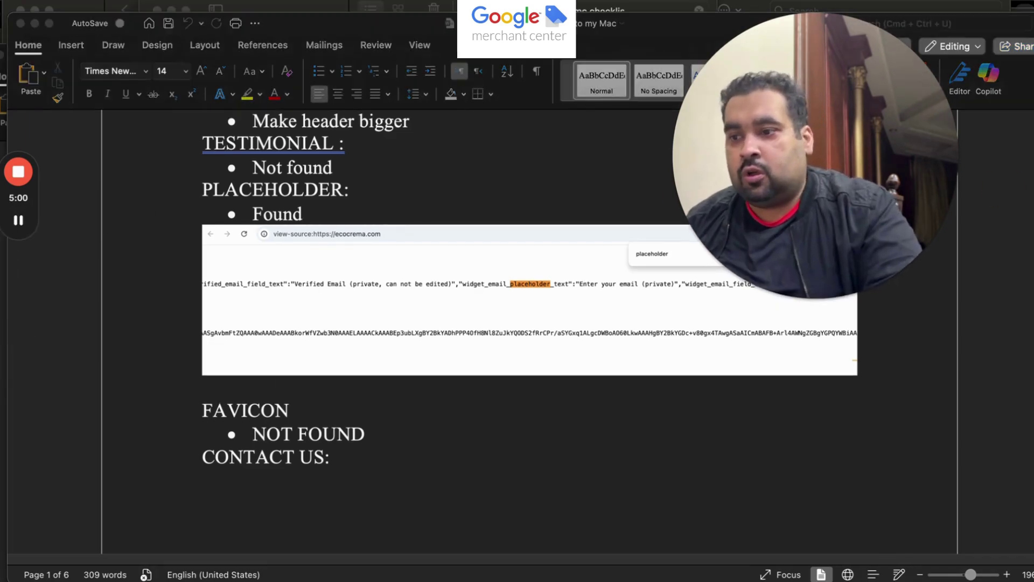
Read the audit document's notes on the contact us, about us and shipping pages
{"action": "scroll", "coordinate": [528, 334], "scroll_direction": "down", "scroll_amount": 10}
{"action": "scroll", "coordinate": [527, 334], "scroll_direction": "down", "scroll_amount": 5}
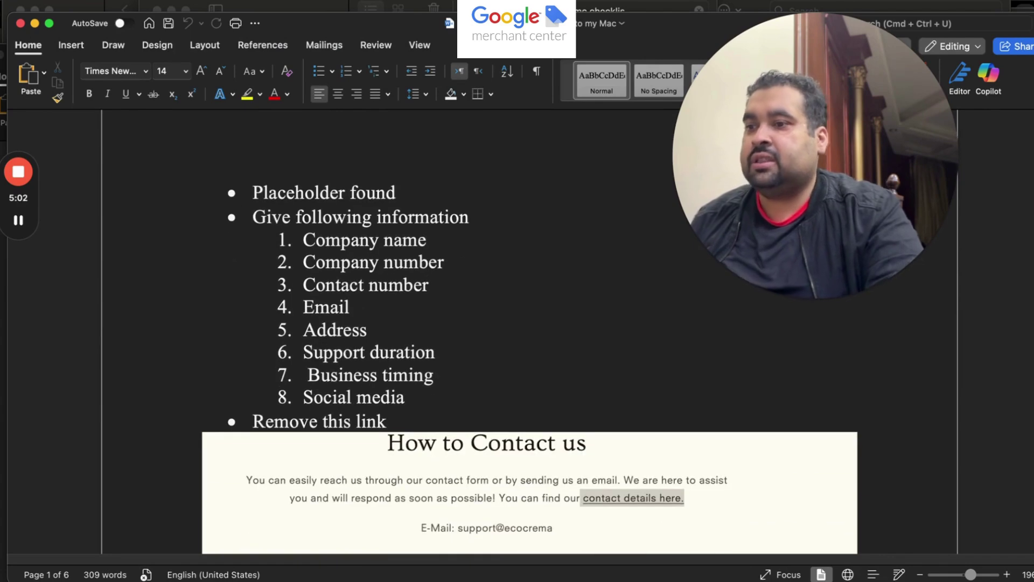
{"action": "scroll", "coordinate": [527, 334], "scroll_direction": "down", "scroll_amount": 10}
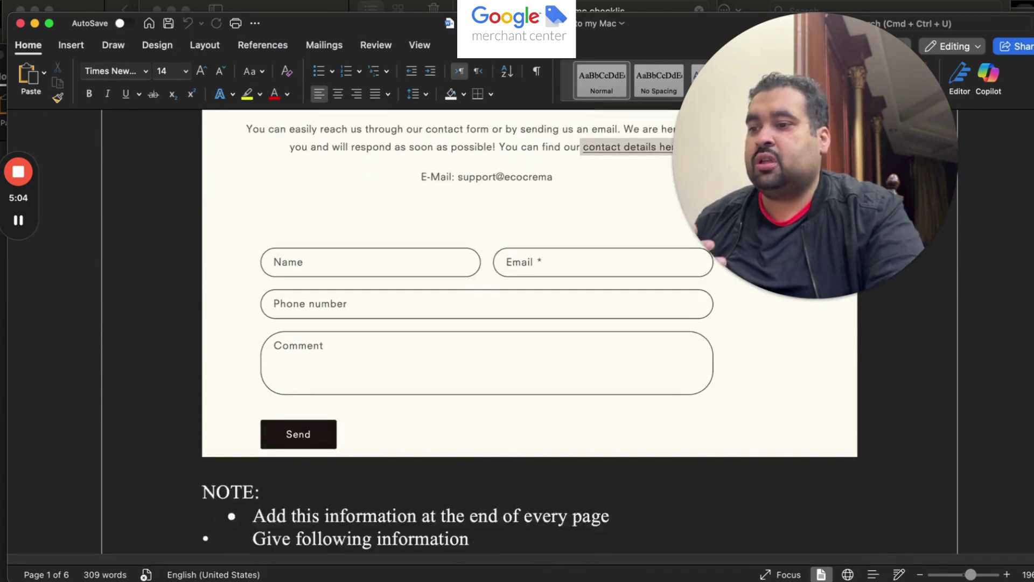
{"action": "scroll", "coordinate": [528, 334], "scroll_direction": "down", "scroll_amount": 5}
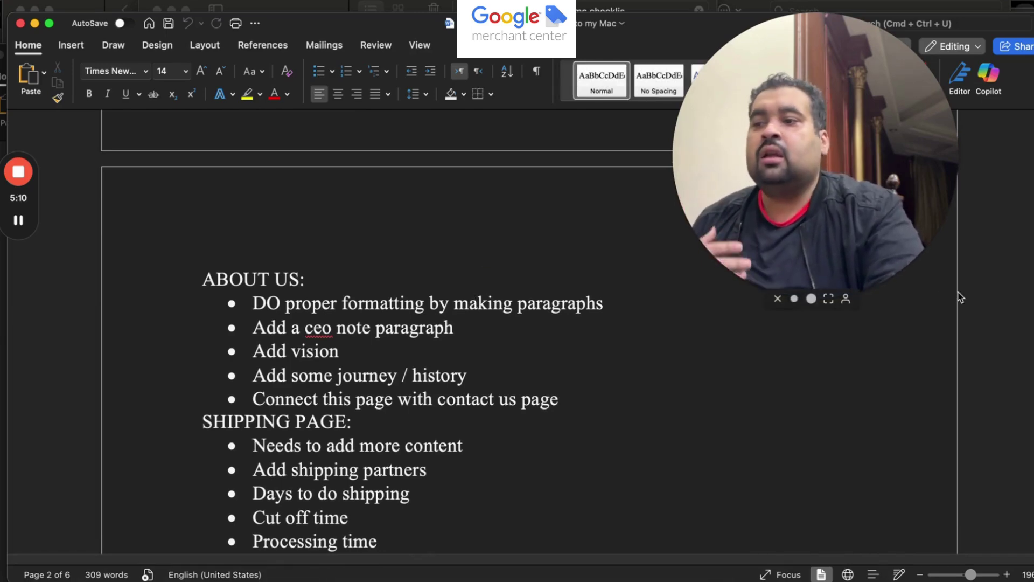
{"action": "scroll", "coordinate": [528, 334], "scroll_direction": "down", "scroll_amount": 5}
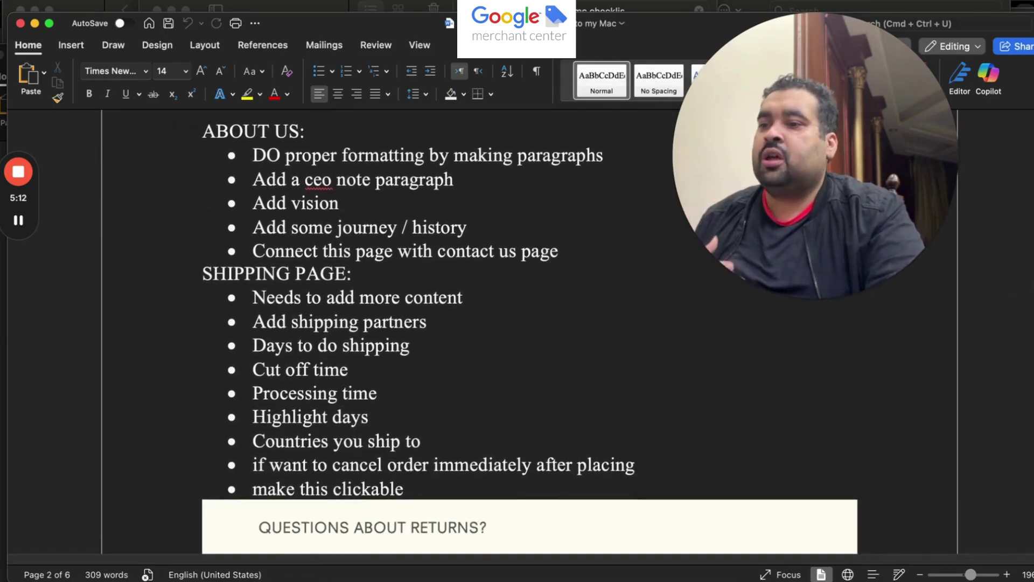
{"action": "scroll", "coordinate": [527, 334], "scroll_direction": "down", "scroll_amount": 12}
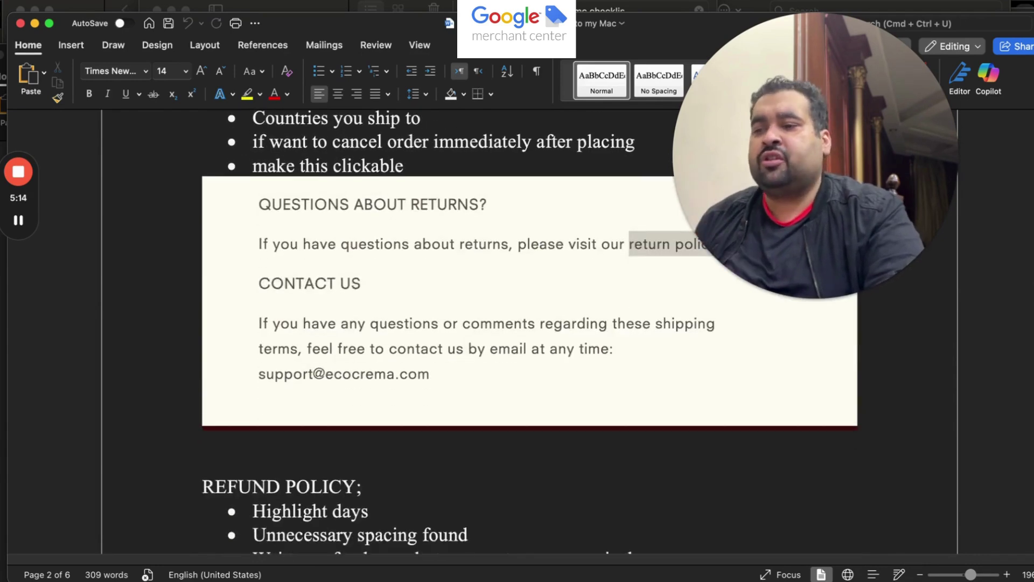
Read the audit notes on the refund policy, legal notice and terms of service, including the placeholder and governing law excerpts
{"action": "scroll", "coordinate": [528, 334], "scroll_direction": "down", "scroll_amount": 15}
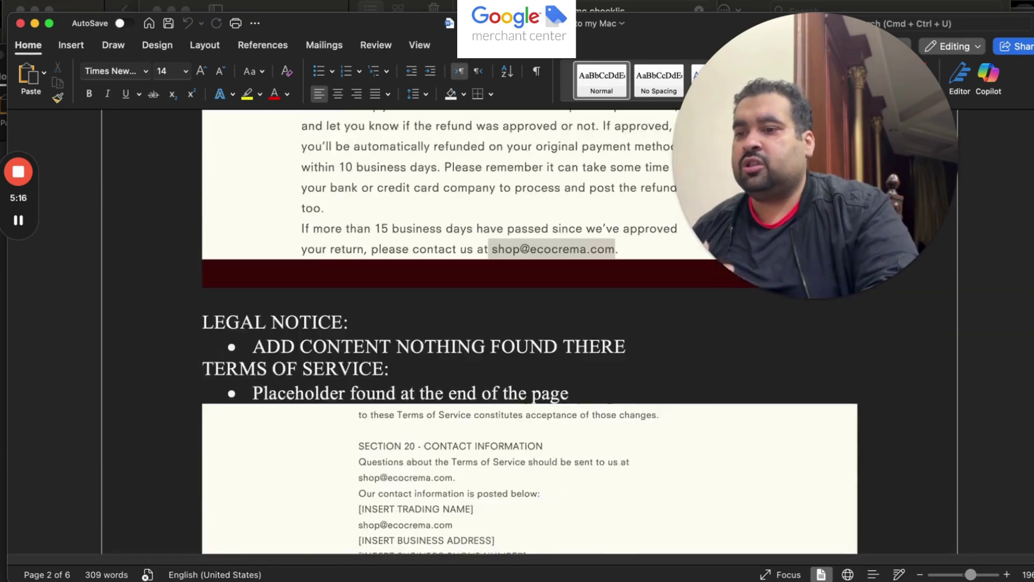
{"action": "scroll", "coordinate": [528, 334], "scroll_direction": "down", "scroll_amount": 3}
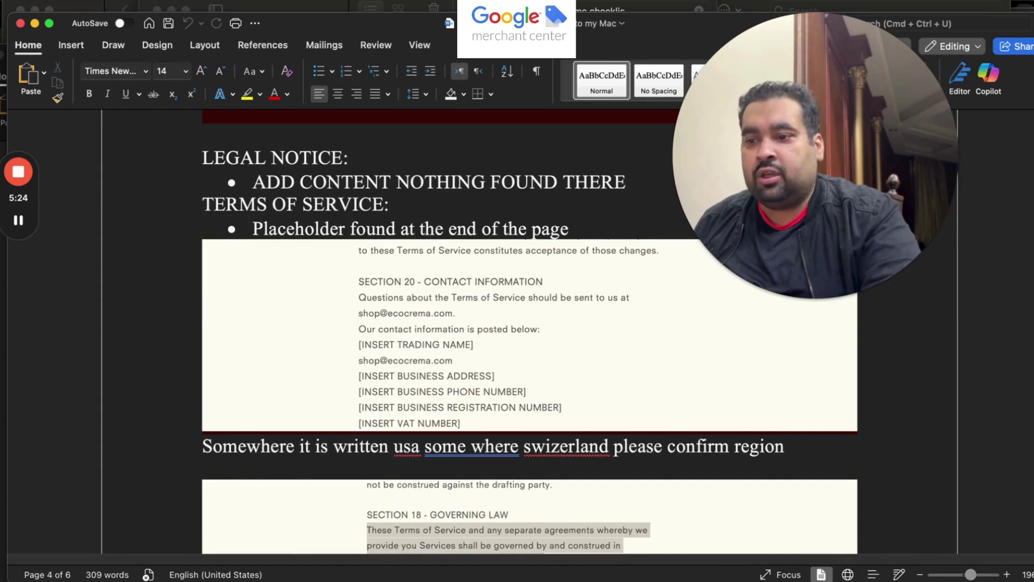
{"action": "scroll", "coordinate": [528, 323], "scroll_direction": "down", "scroll_amount": 10}
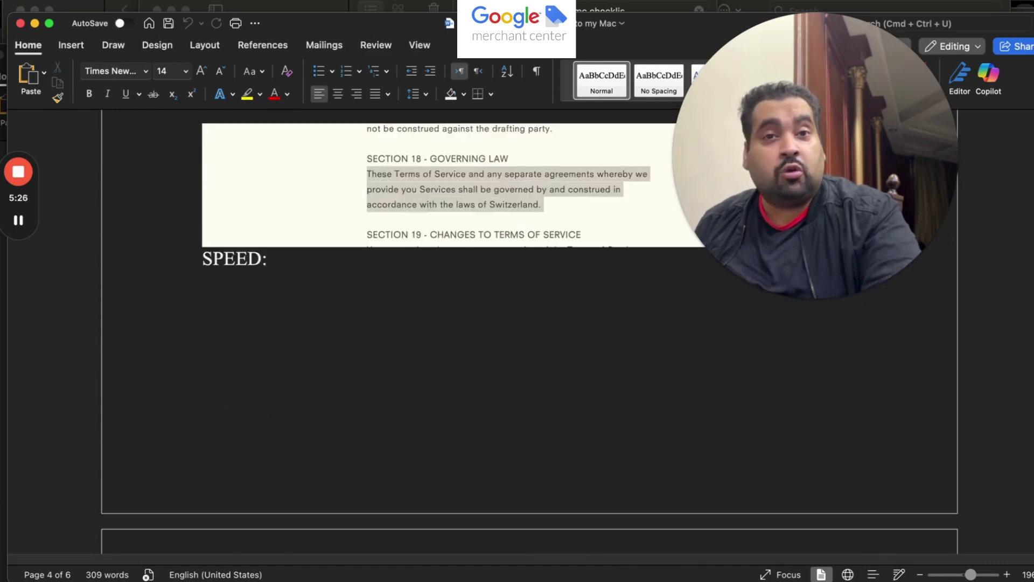
Examine the audit document's speed report, dead links and collections notes
{"action": "scroll", "coordinate": [528, 323], "scroll_direction": "down", "scroll_amount": 8}
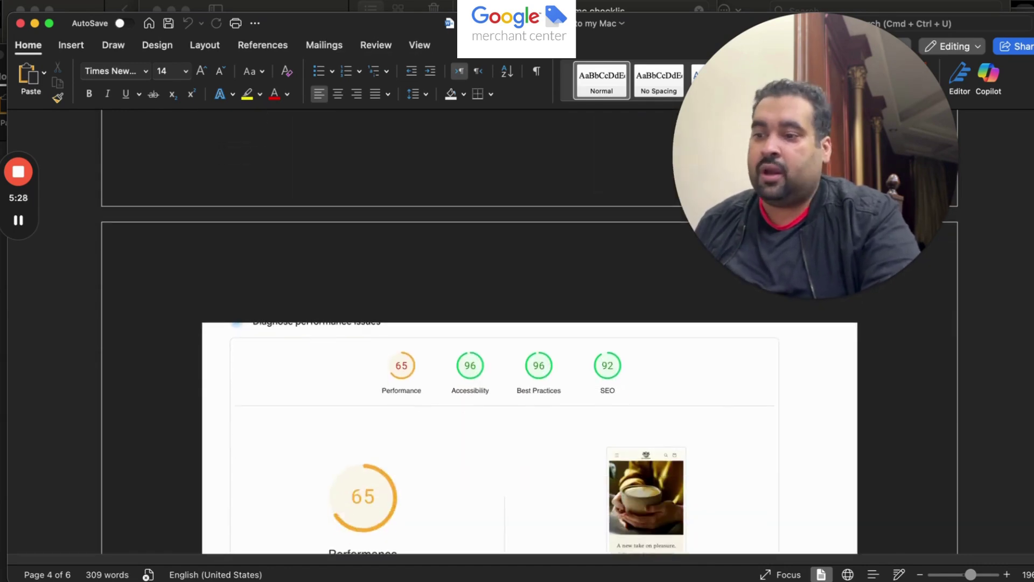
{"action": "scroll", "coordinate": [528, 323], "scroll_direction": "down", "scroll_amount": 4}
{"action": "scroll", "coordinate": [528, 323], "scroll_direction": "down", "scroll_amount": 3}
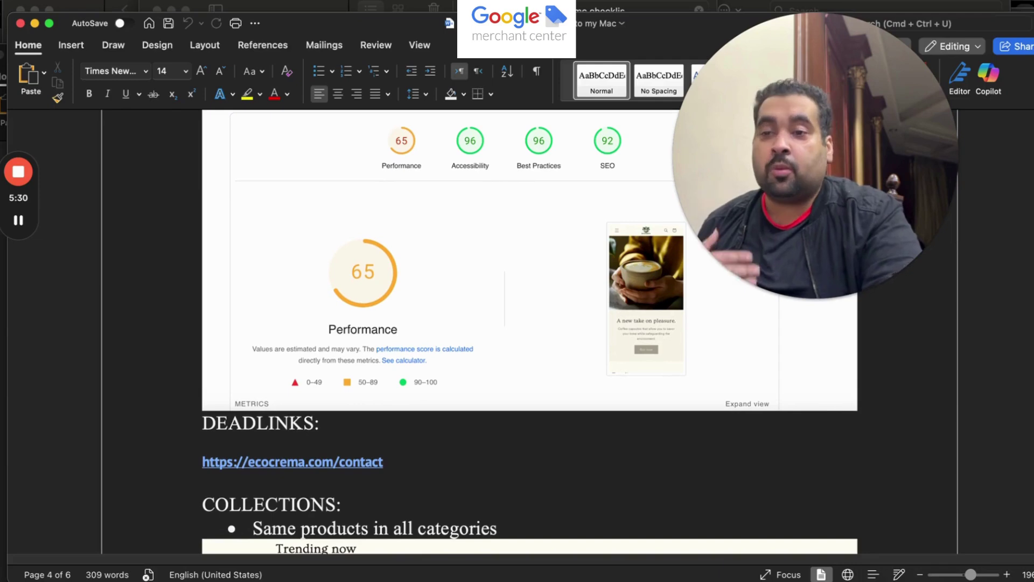
{"action": "scroll", "coordinate": [528, 323], "scroll_direction": "down", "scroll_amount": 2}
{"action": "scroll", "coordinate": [528, 323], "scroll_direction": "down", "scroll_amount": 5}
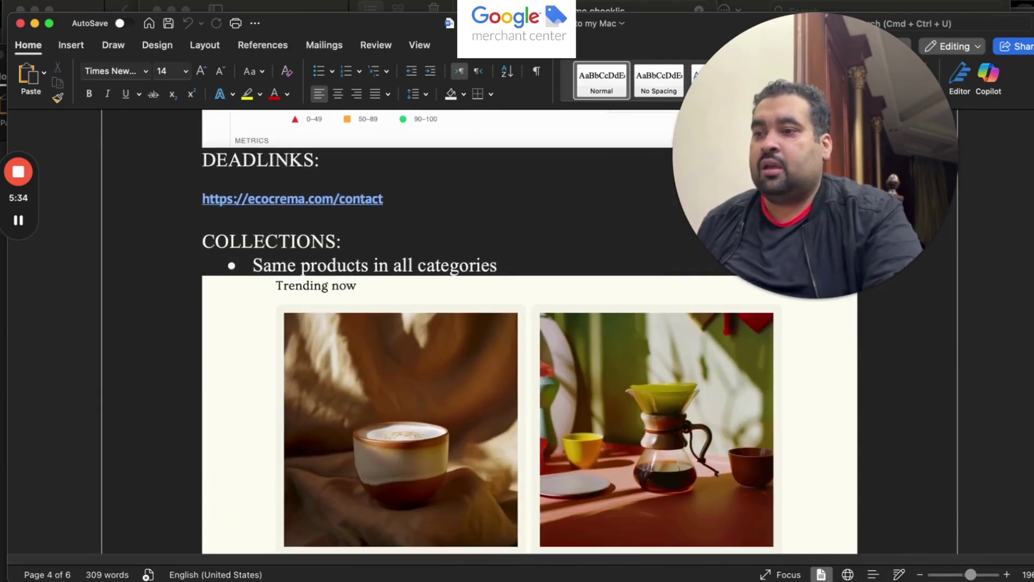
{"action": "scroll", "coordinate": [378, 361], "scroll_direction": "down", "scroll_amount": 2}
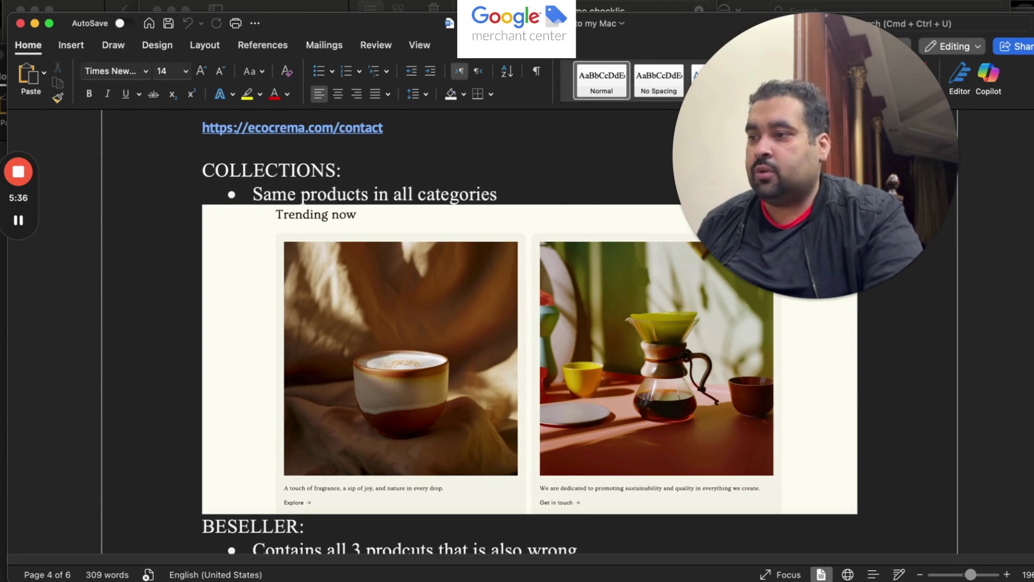
Read the audit document's bestseller and products notes below the collections image
{"action": "left_click", "coordinate": [18, 220]}
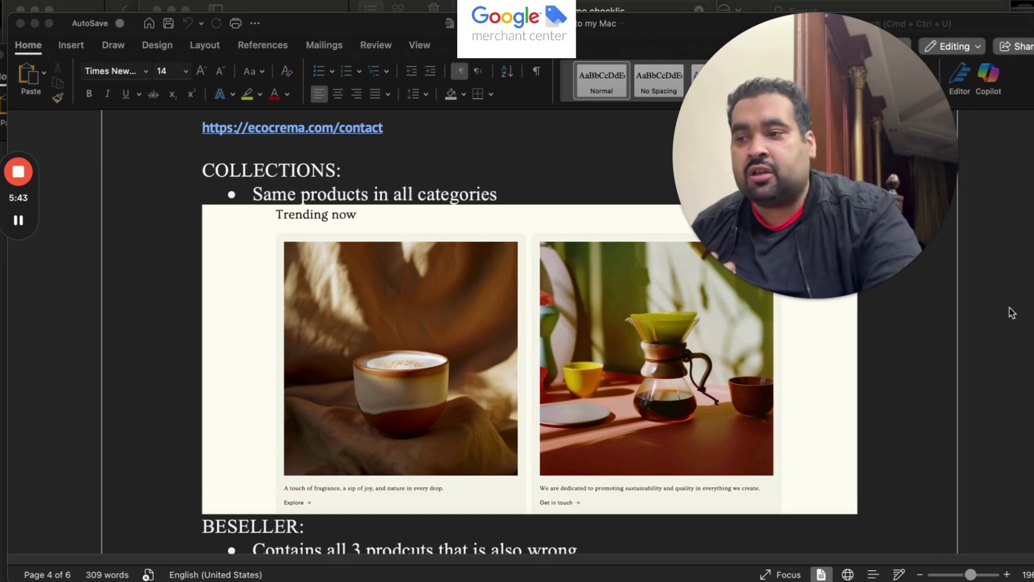
{"action": "left_click", "coordinate": [1006, 422]}
{"action": "scroll", "coordinate": [1006, 421], "scroll_direction": "down", "scroll_amount": 5}
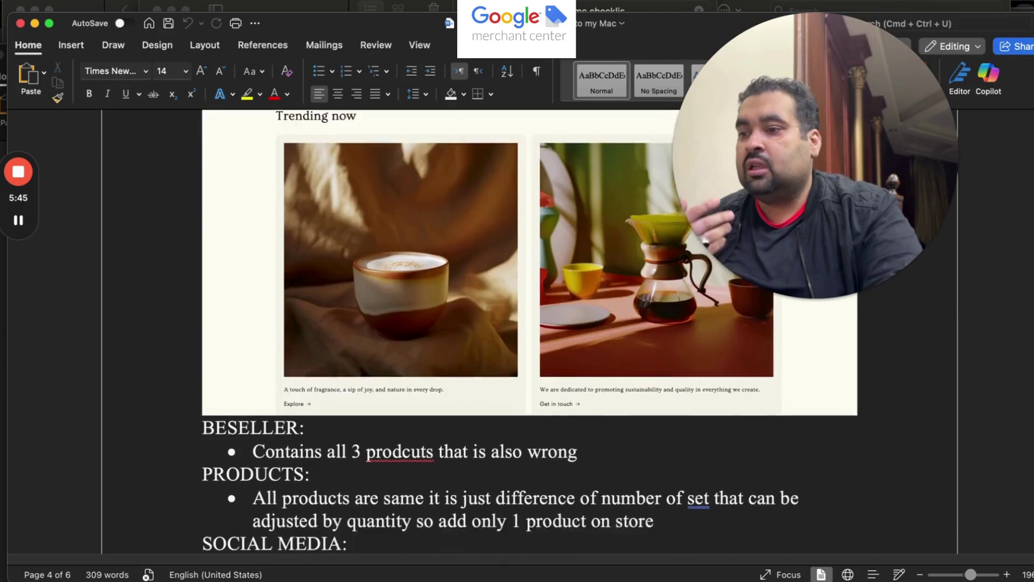
{"action": "scroll", "coordinate": [530, 332], "scroll_direction": "down", "scroll_amount": 2}
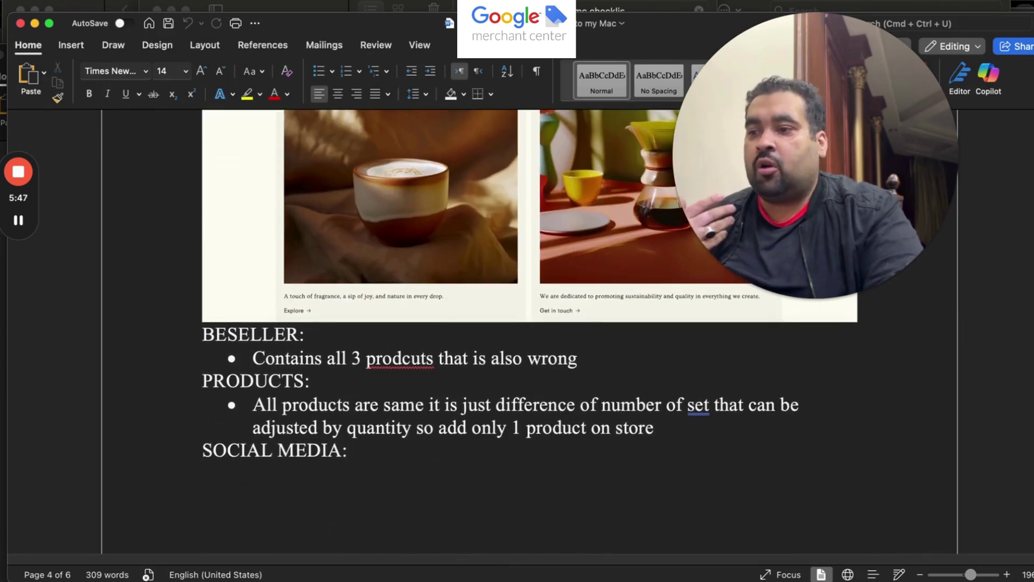
{"action": "scroll", "coordinate": [530, 332], "scroll_direction": "down", "scroll_amount": 4}
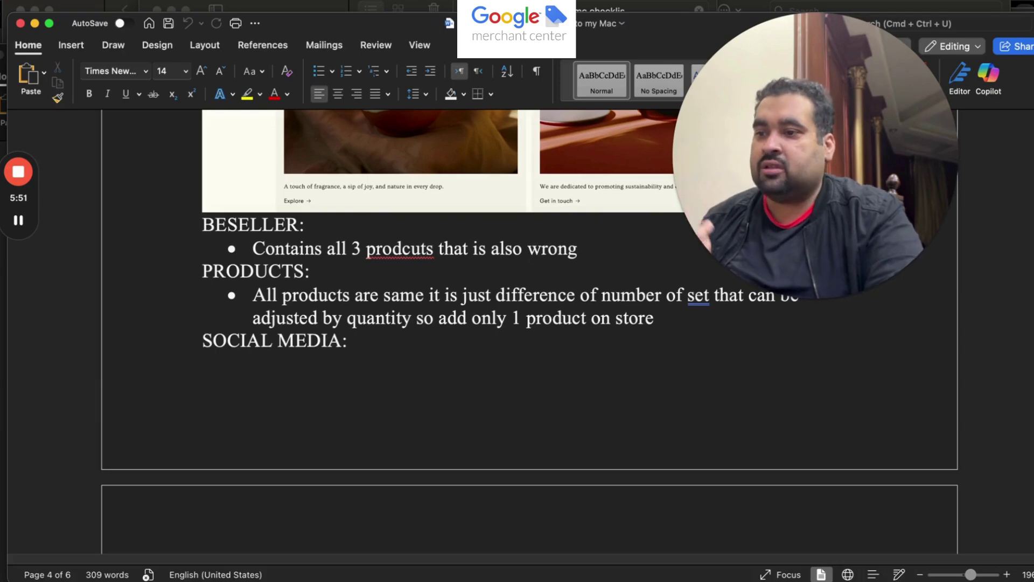
{"action": "scroll", "coordinate": [838, 357], "scroll_direction": "down", "scroll_amount": 1}
{"action": "scroll", "coordinate": [839, 358], "scroll_direction": "up", "scroll_amount": 2}
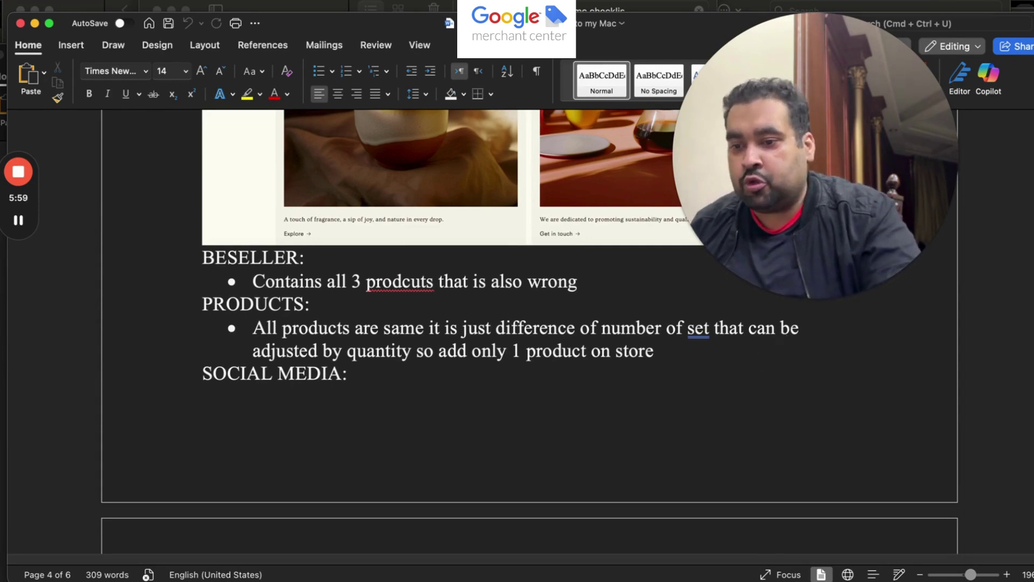
Check the product's set options on the EcoCrema store page, and return to the audit document to read its social media note
{"action": "key", "text": "super+Tab"}
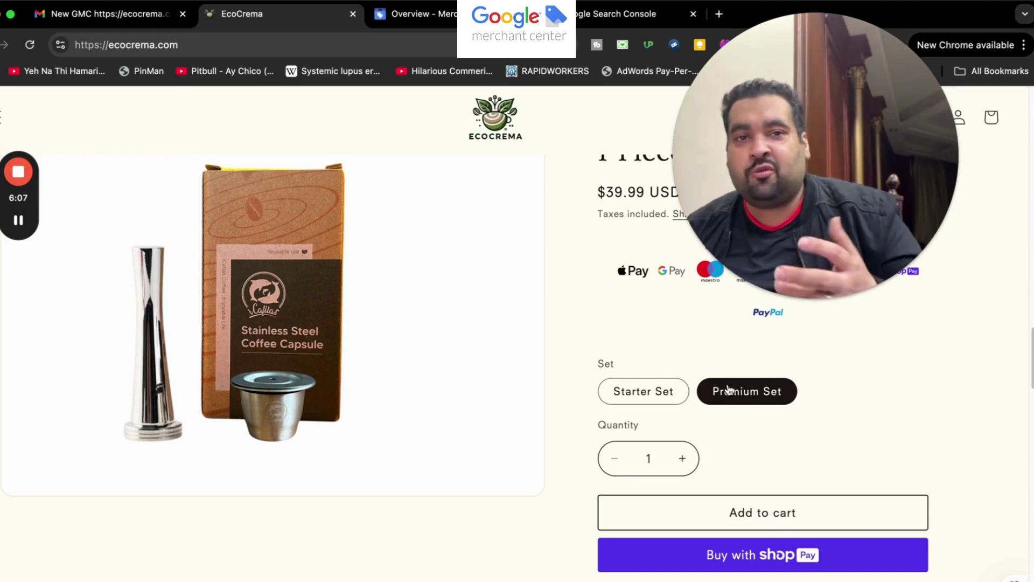
{"action": "key", "text": "super+Tab"}
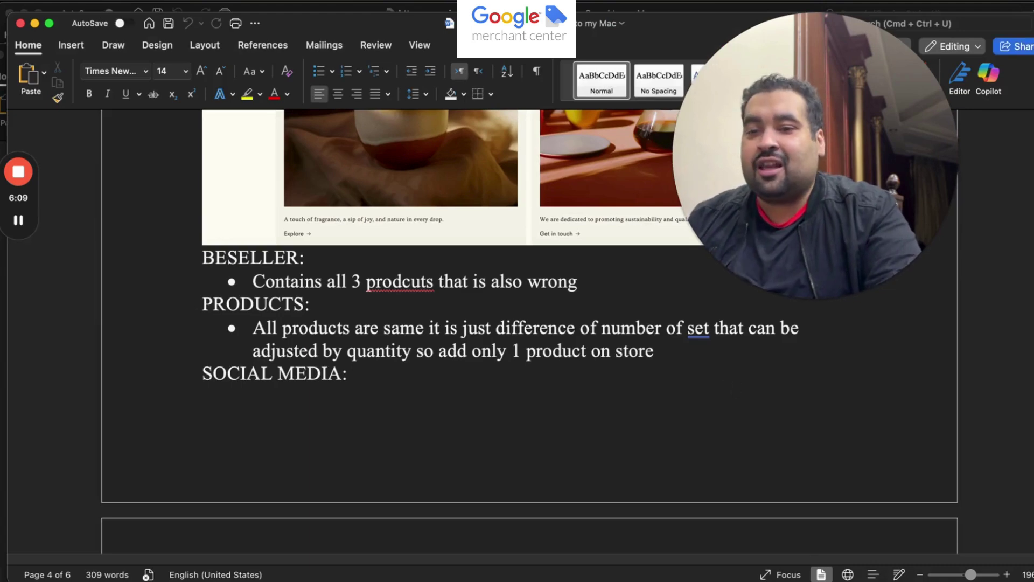
{"action": "scroll", "coordinate": [528, 324], "scroll_direction": "down", "scroll_amount": 5}
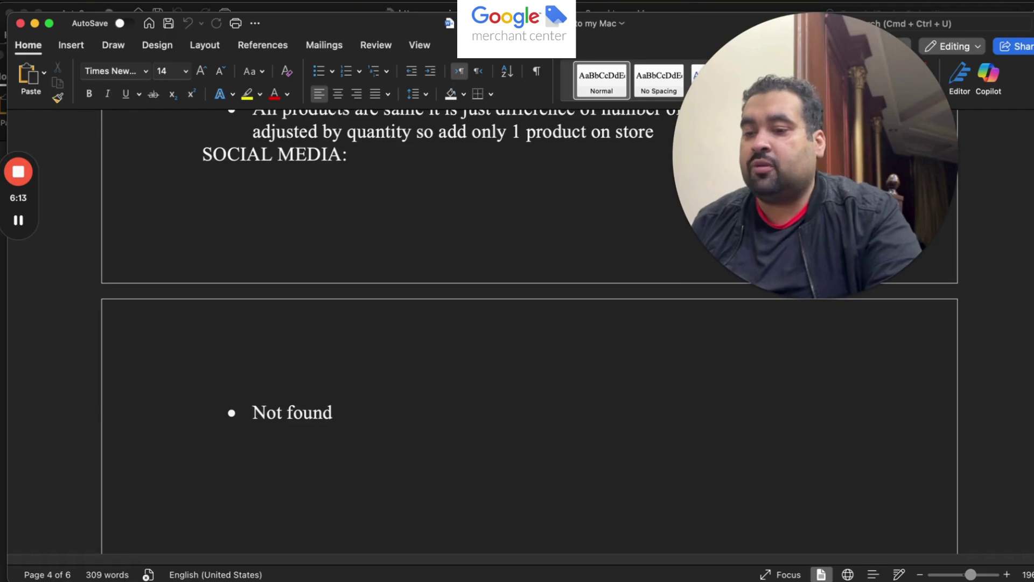
{"action": "key", "text": "super+Tab"}
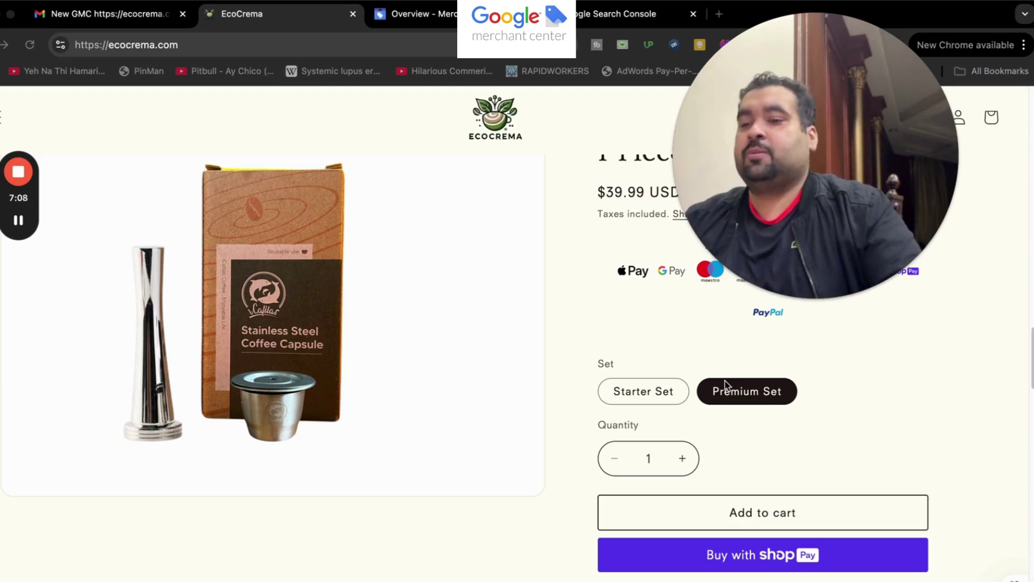
{"action": "key", "text": "super+Tab"}
{"action": "key", "text": "super+Tab"}
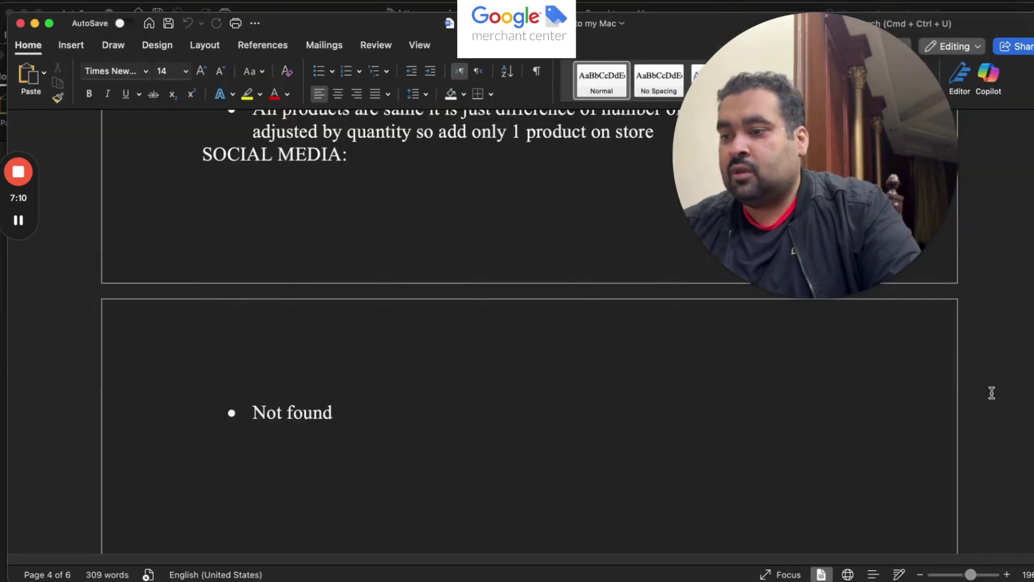
{"action": "scroll", "coordinate": [435, 526], "scroll_direction": "down", "scroll_amount": 10}
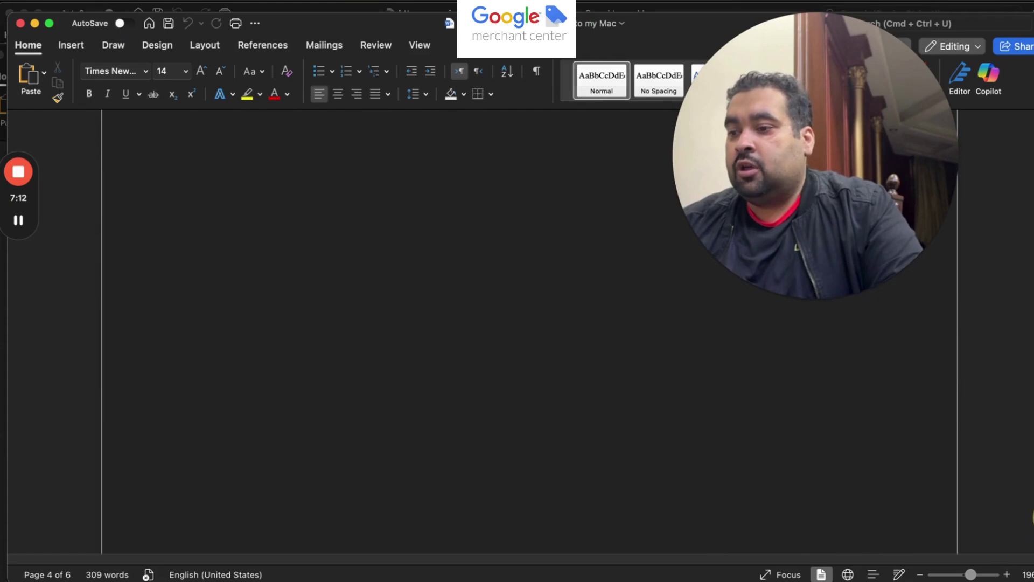
Switch to Finder, open image (25).png from the Ecocerma GMC folder and enlarge its window to read the order tracking notes
{"action": "key", "text": "super+Tab"}
{"action": "key", "text": "super+Tab"}
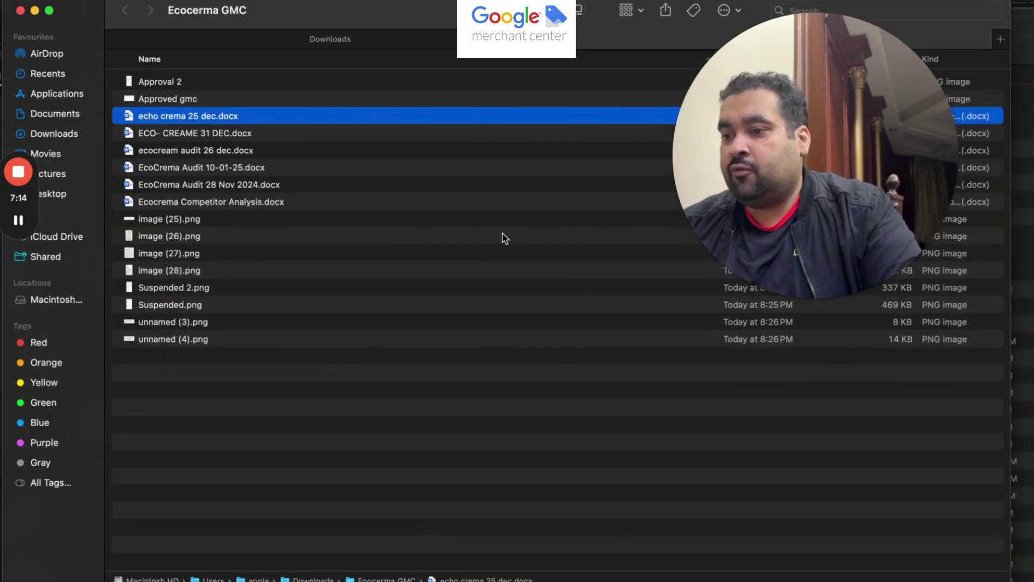
{"action": "left_click", "coordinate": [206, 217]}
{"action": "double_click", "coordinate": [205, 217]}
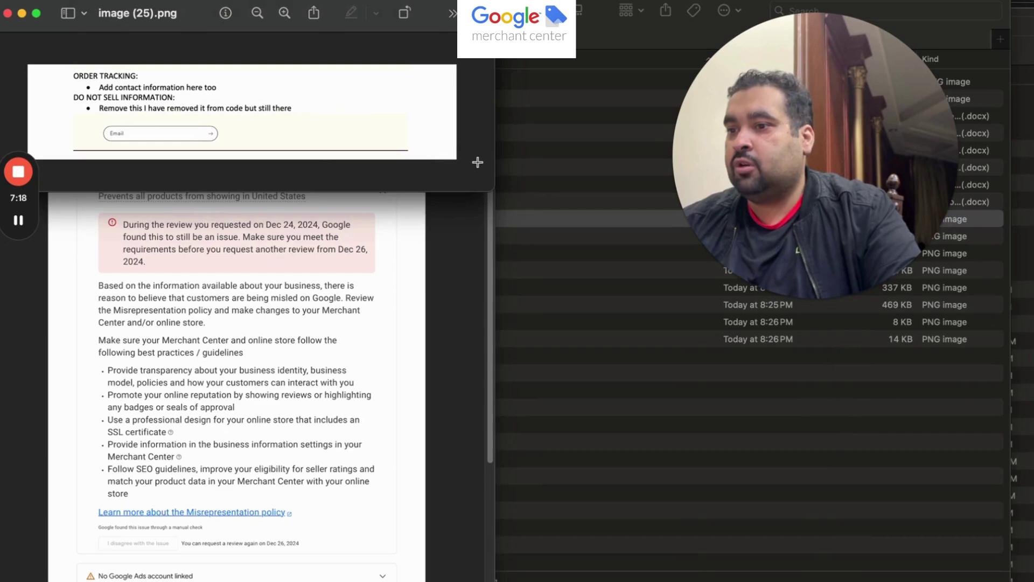
{"action": "left_click_drag", "start_coordinate": [493, 183], "coordinate": [643, 309]}
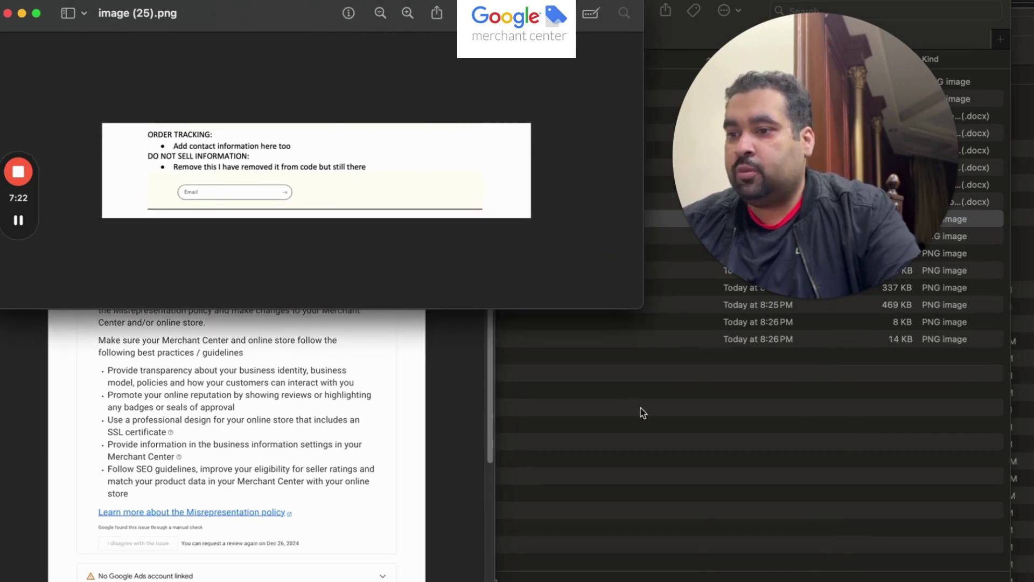
View the support chat screenshots image (26).png, image (27).png and image (28).png one after another from the Ecocerma GMC folder
{"action": "left_click", "coordinate": [648, 422]}
{"action": "double_click", "coordinate": [215, 238]}
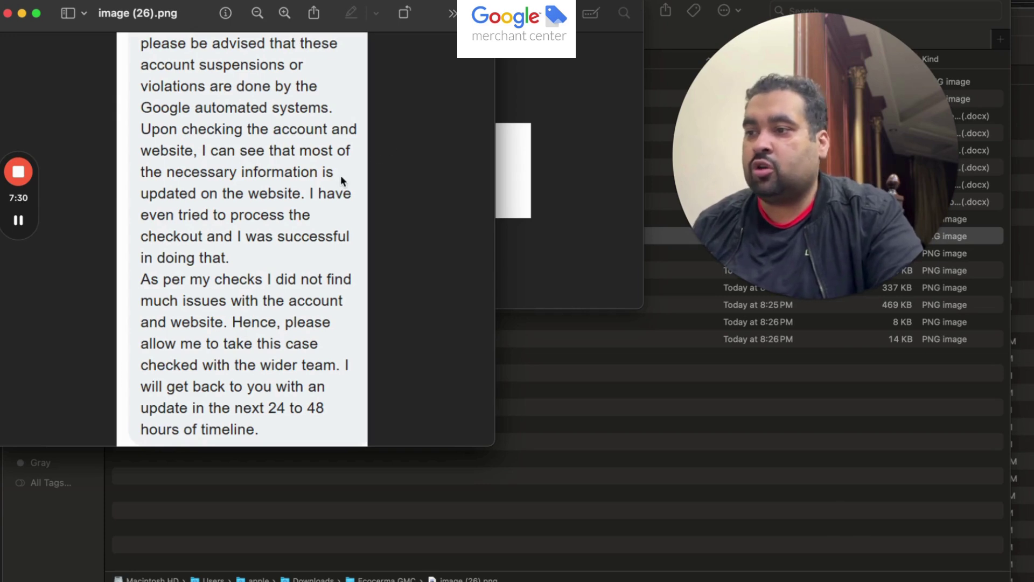
{"action": "key", "text": "super+w"}
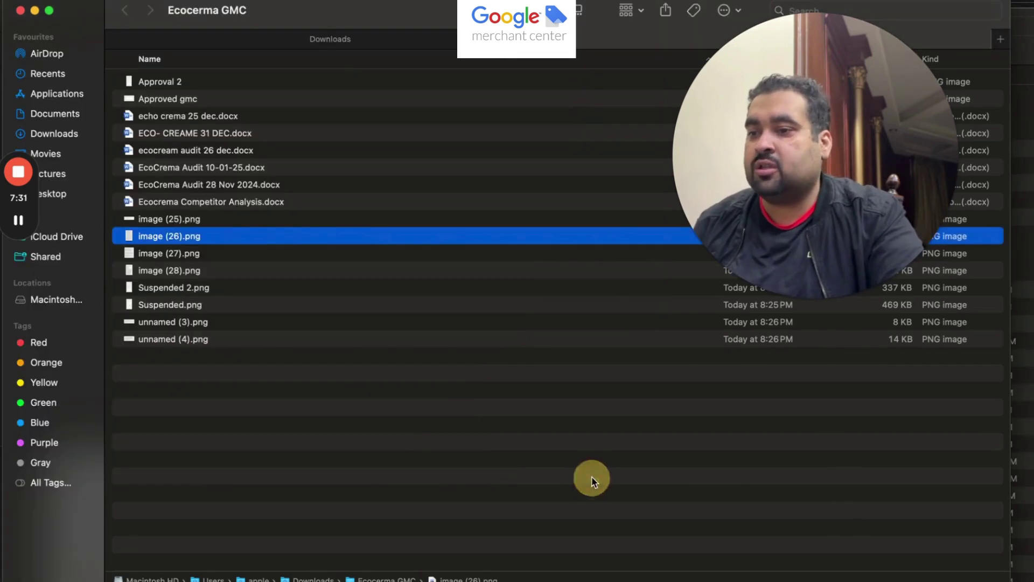
{"action": "double_click", "coordinate": [332, 251]}
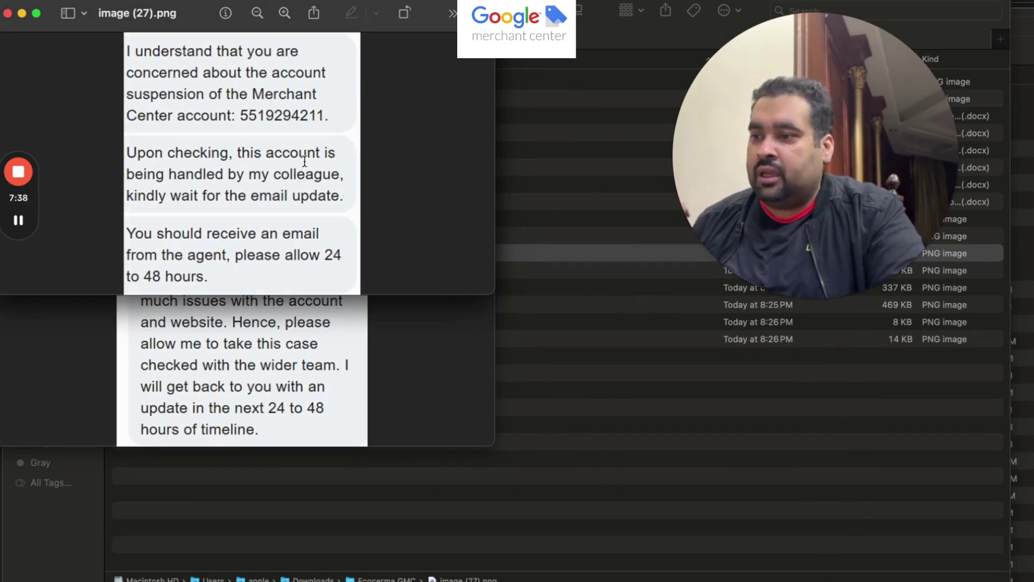
{"action": "left_click", "coordinate": [615, 394]}
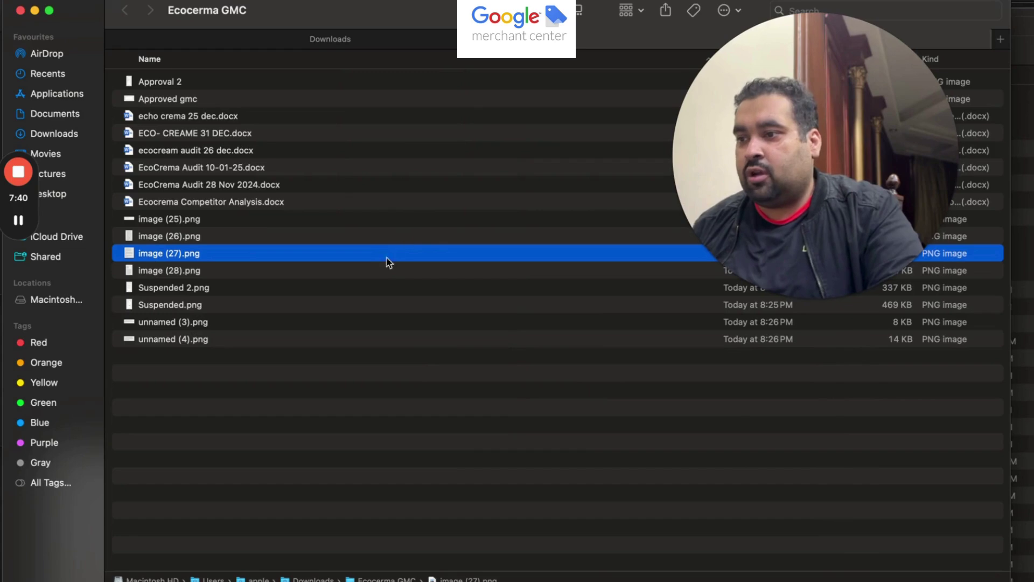
{"action": "double_click", "coordinate": [376, 272]}
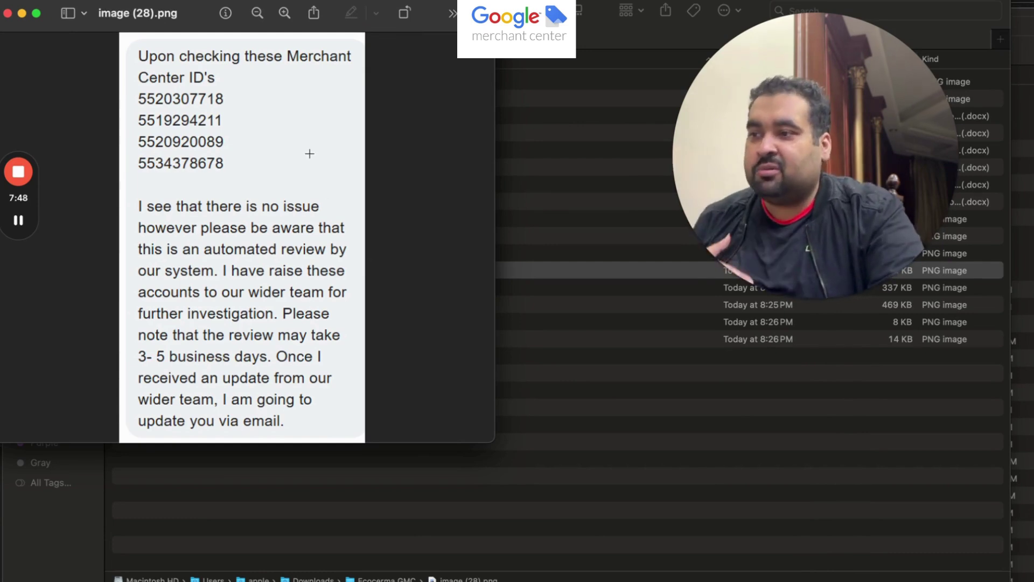
{"action": "left_click", "coordinate": [564, 406]}
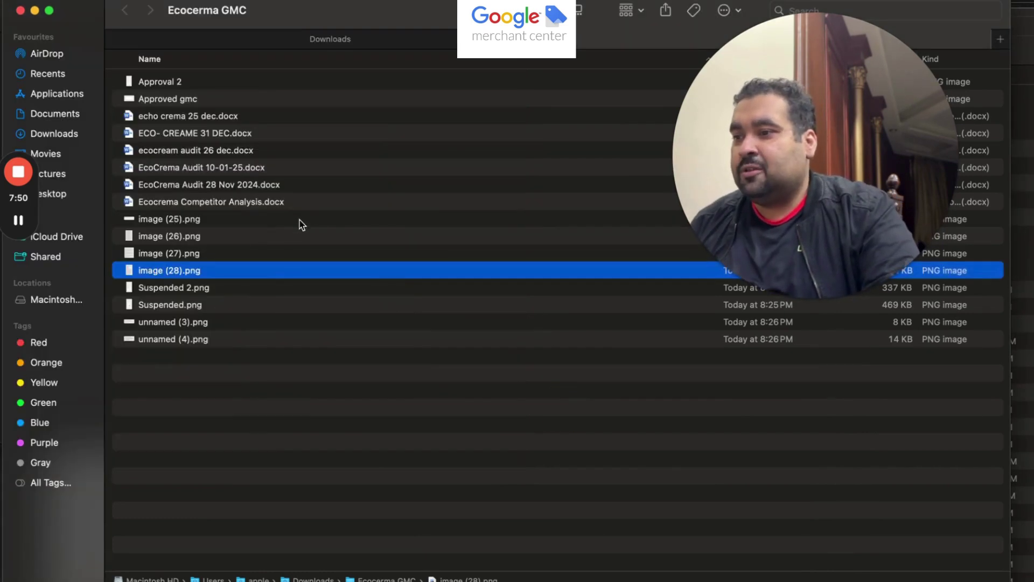
Reopen image (25).png, and view the support message screenshots unnamed (3).png and unnamed (4).png
{"action": "double_click", "coordinate": [293, 221]}
{"action": "left_click", "coordinate": [647, 453]}
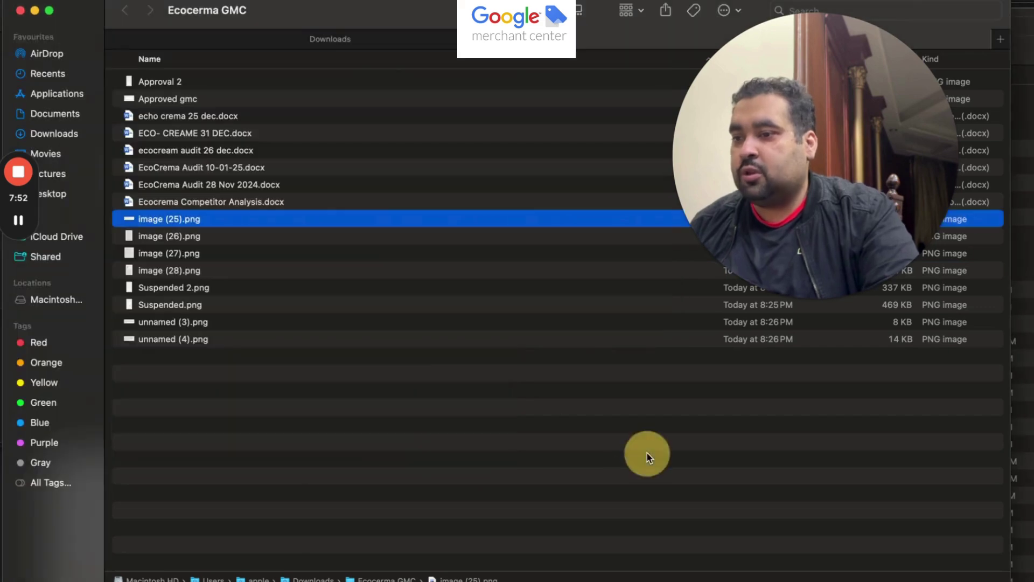
{"action": "double_click", "coordinate": [211, 322]}
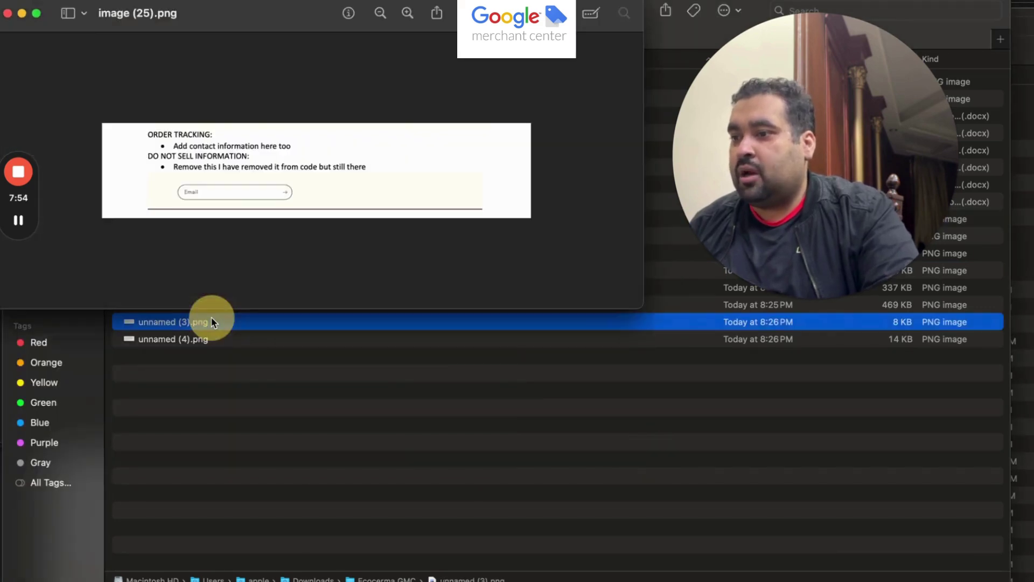
{"action": "double_click", "coordinate": [345, 340]}
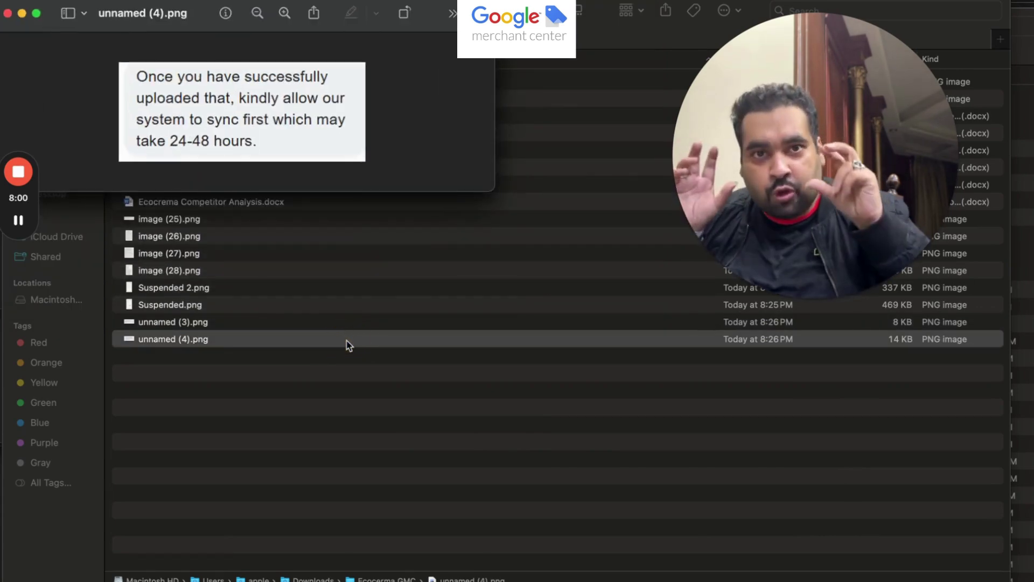
Close the unnamed (4).png preview and open ECO- CREAME 31 DEC.docx to read its policy date, refund, FAQ and order tracking notes
{"action": "left_click", "coordinate": [357, 374]}
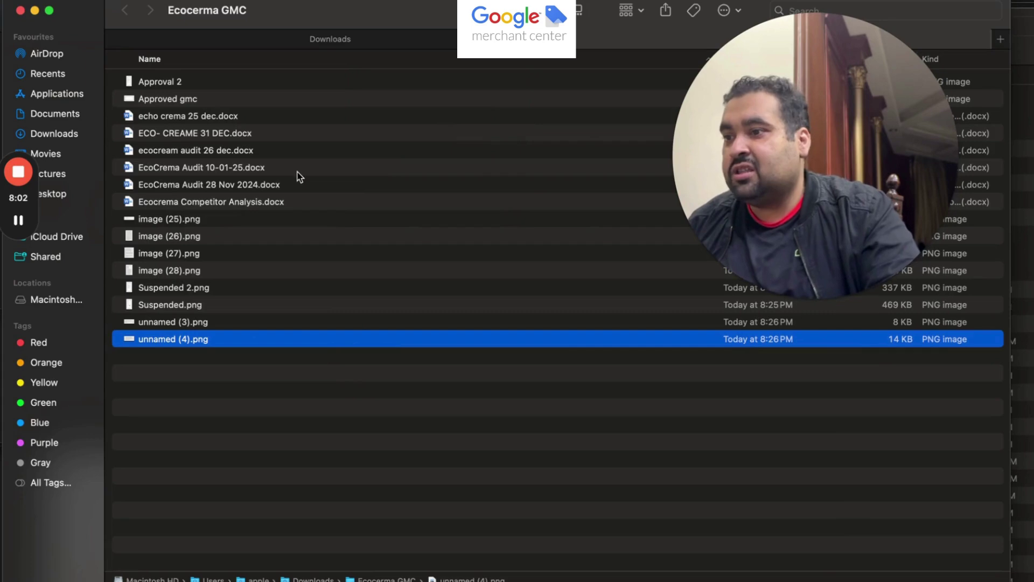
{"action": "double_click", "coordinate": [275, 134]}
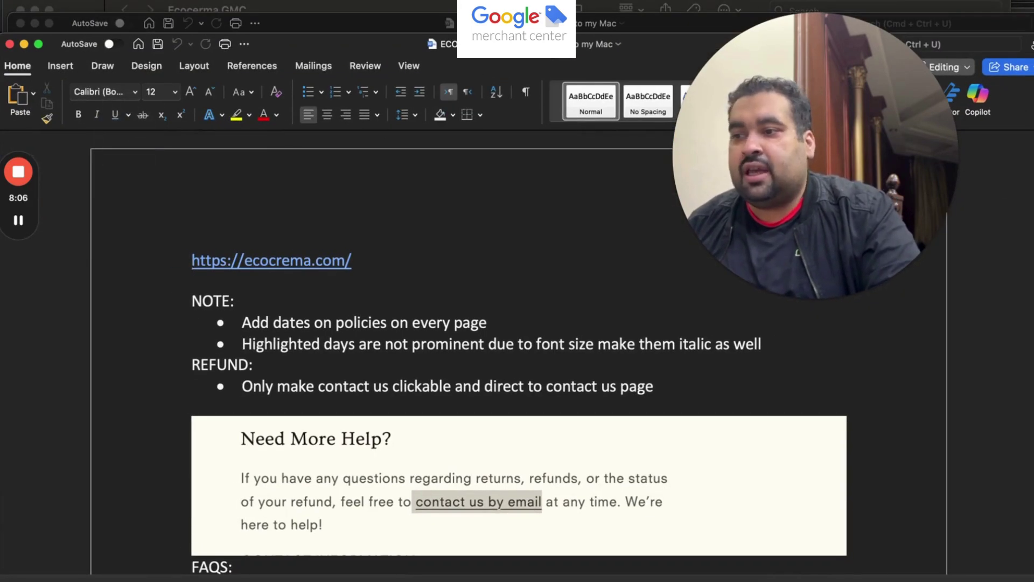
{"action": "scroll", "coordinate": [517, 350], "scroll_direction": "down", "scroll_amount": 3}
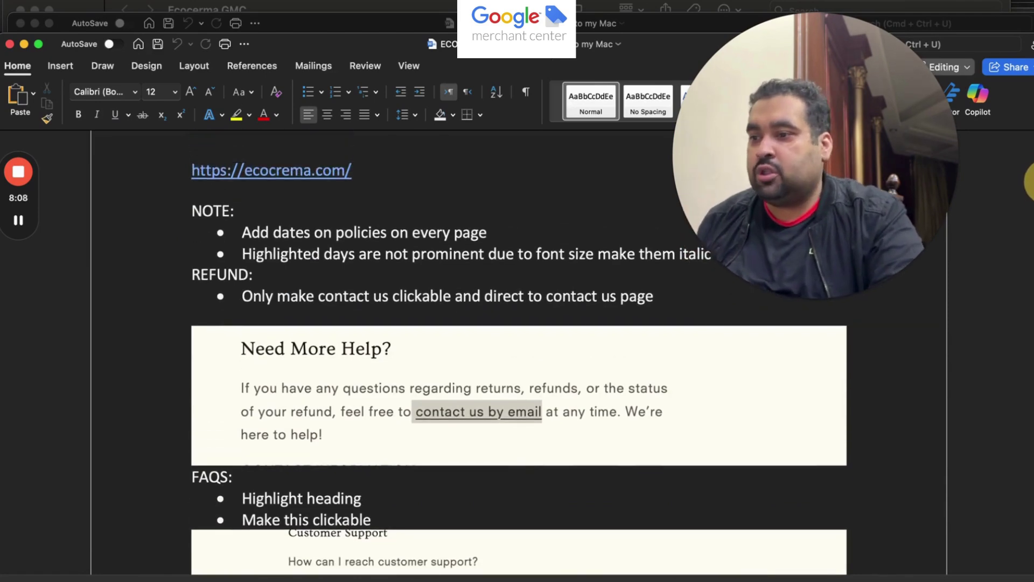
{"action": "scroll", "coordinate": [517, 350], "scroll_direction": "down", "scroll_amount": 1}
{"action": "scroll", "coordinate": [518, 350], "scroll_direction": "down", "scroll_amount": 7}
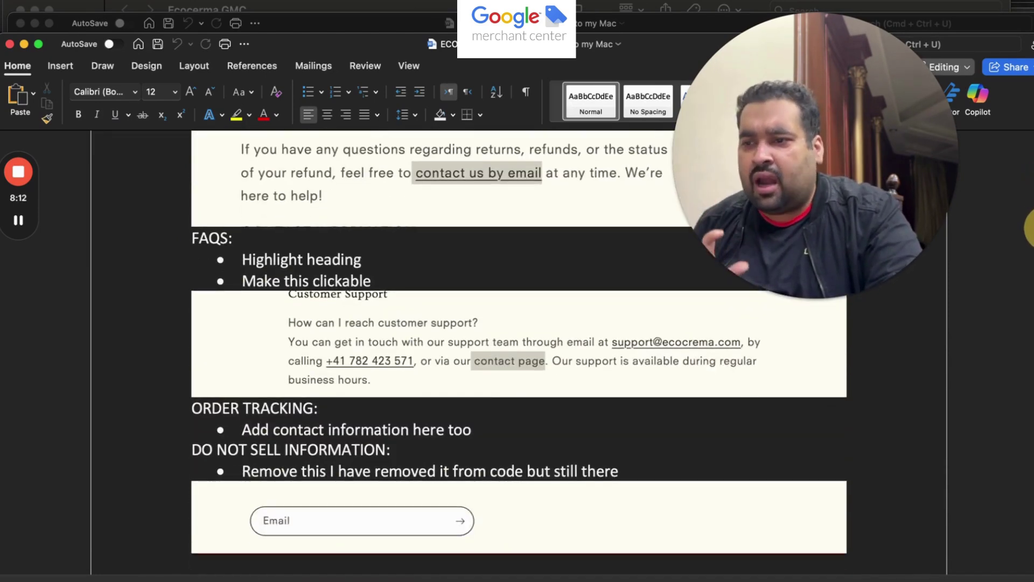
{"action": "scroll", "coordinate": [517, 350], "scroll_direction": "down", "scroll_amount": 2}
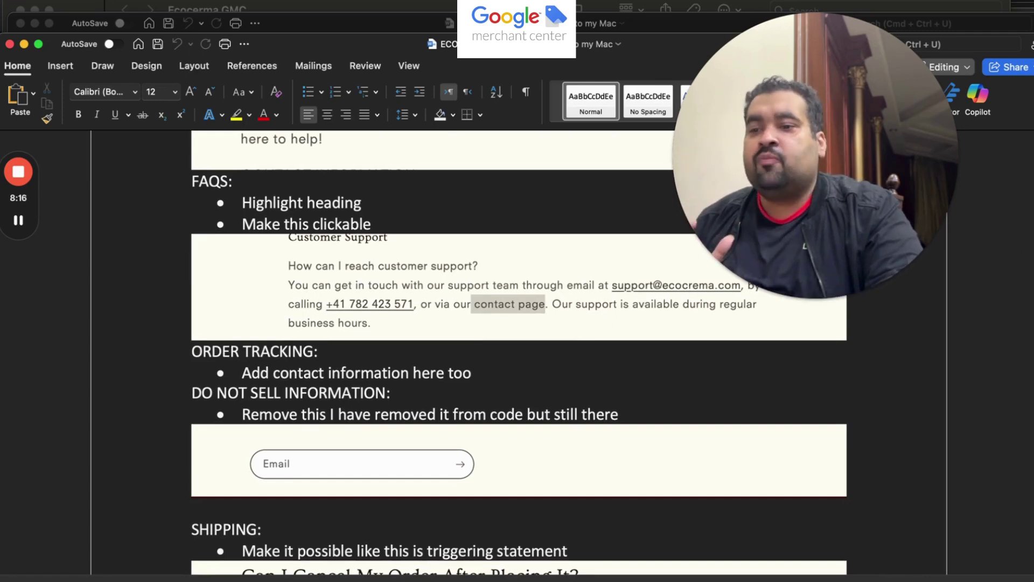
{"action": "scroll", "coordinate": [891, 307], "scroll_direction": "down", "scroll_amount": 2}
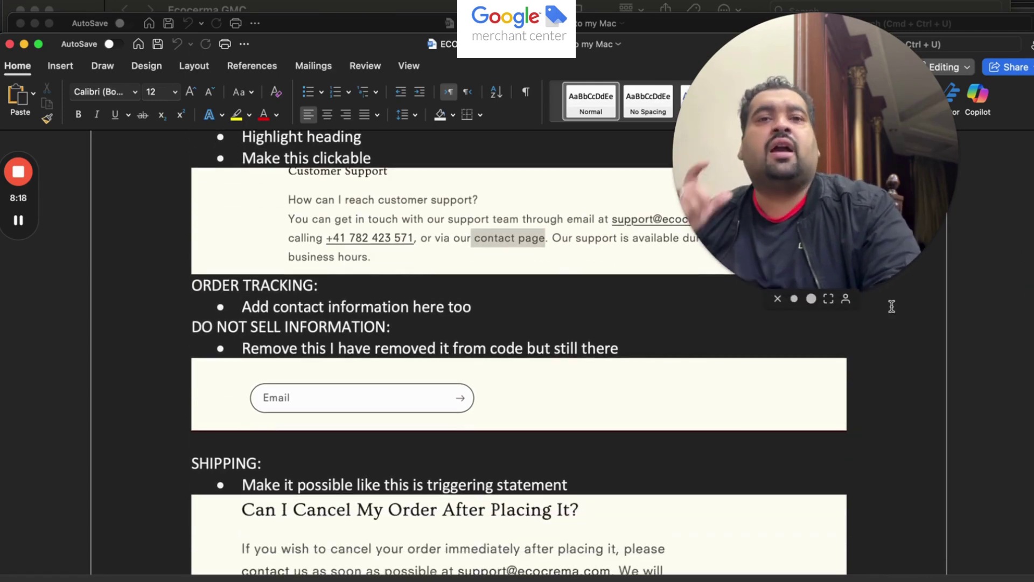
{"action": "left_click", "coordinate": [18, 198]}
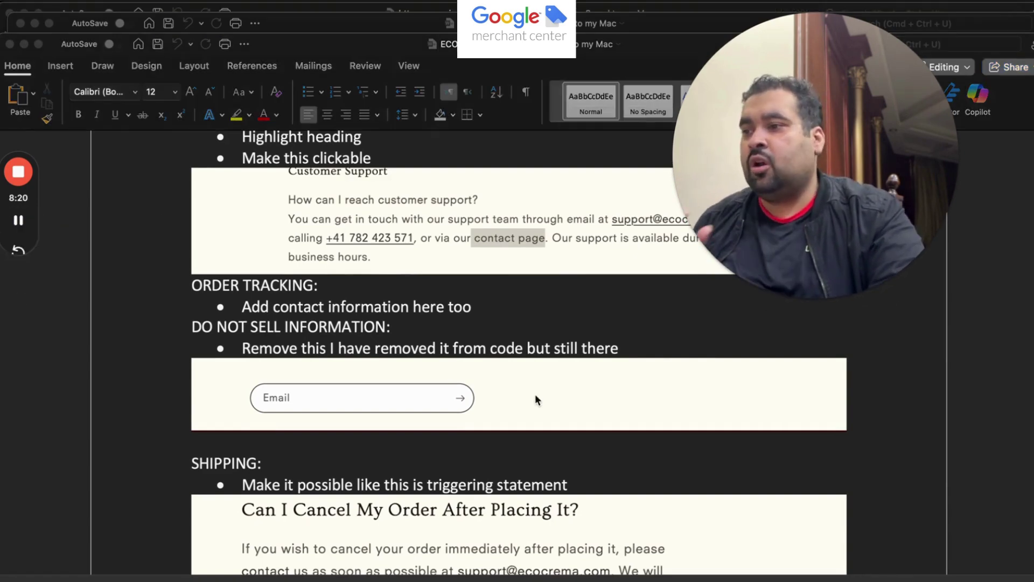
{"action": "scroll", "coordinate": [517, 350], "scroll_direction": "down", "scroll_amount": 1}
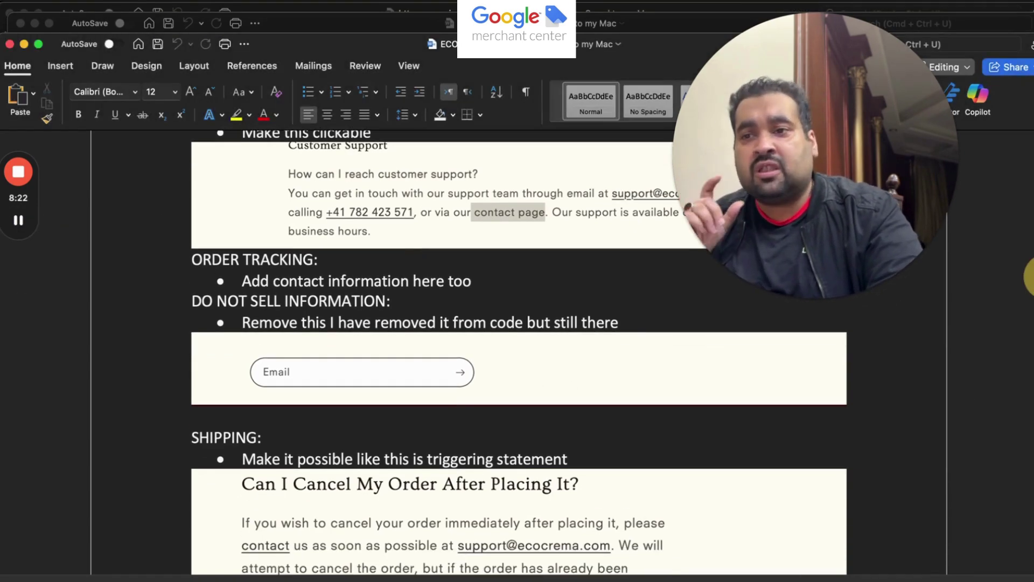
{"action": "scroll", "coordinate": [517, 350], "scroll_direction": "down", "scroll_amount": 2}
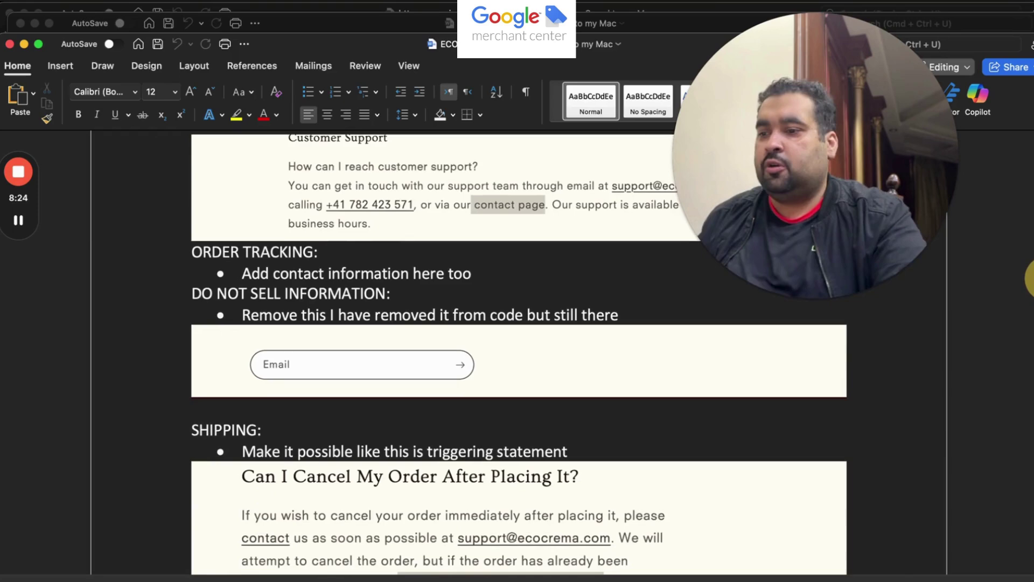
Read the shipping, product page, missing pages and dead links notes through to the end of the 31 December audit document
{"action": "scroll", "coordinate": [517, 351], "scroll_direction": "down", "scroll_amount": 15}
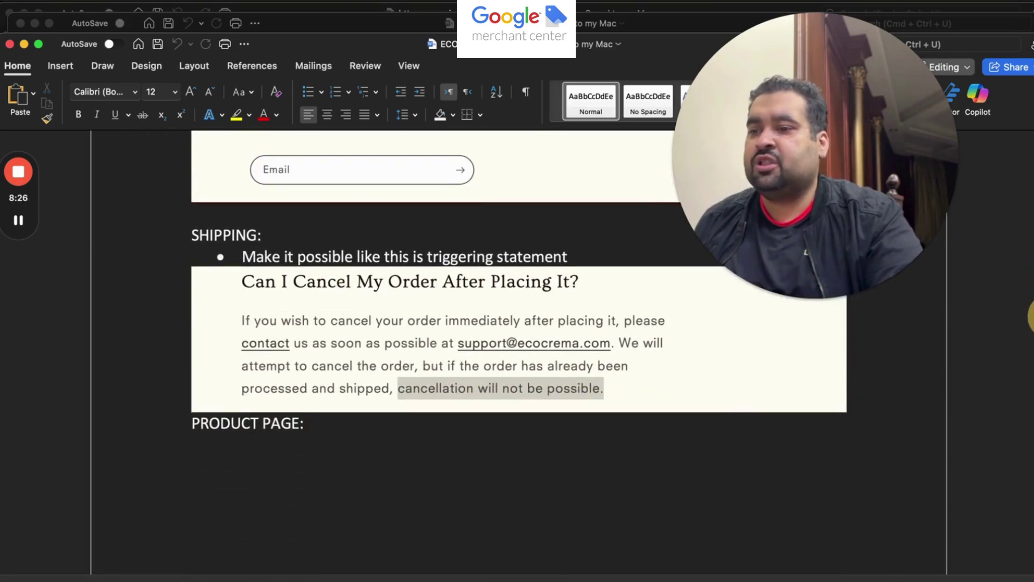
{"action": "scroll", "coordinate": [517, 350], "scroll_direction": "down", "scroll_amount": 8}
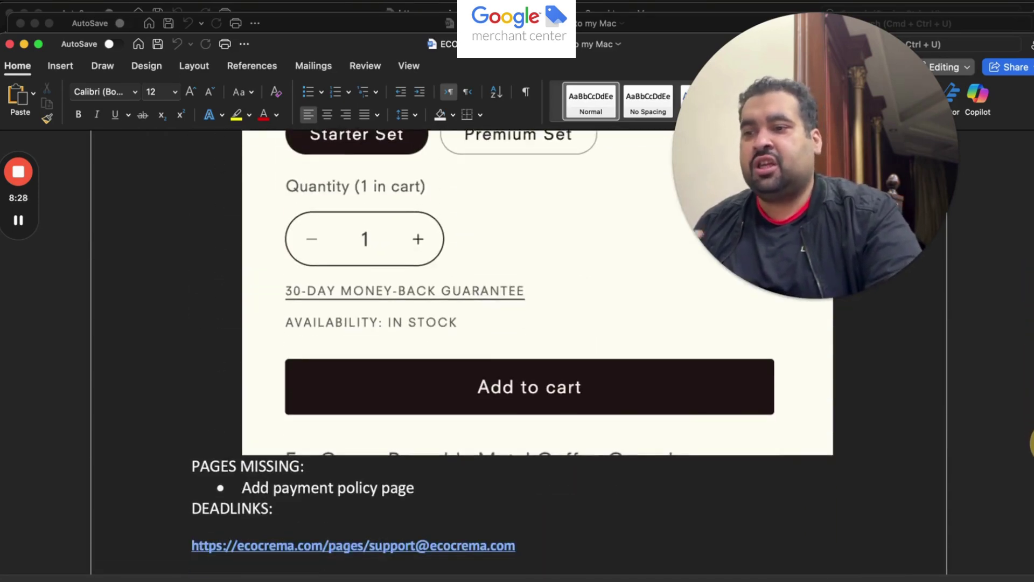
{"action": "scroll", "coordinate": [517, 351], "scroll_direction": "down", "scroll_amount": 2}
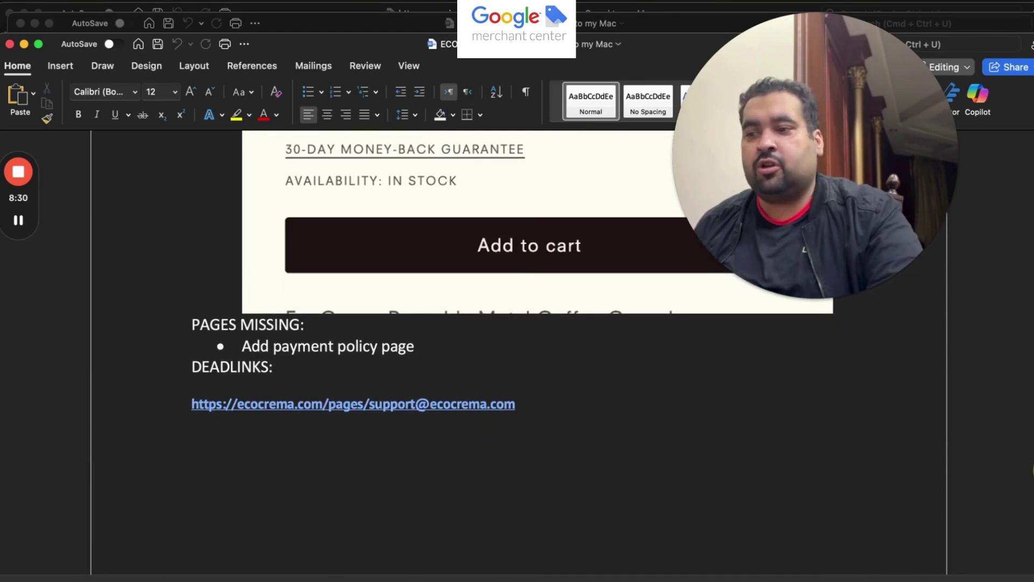
{"action": "scroll", "coordinate": [601, 369], "scroll_direction": "up", "scroll_amount": 1}
{"action": "scroll", "coordinate": [602, 369], "scroll_direction": "down", "scroll_amount": 3}
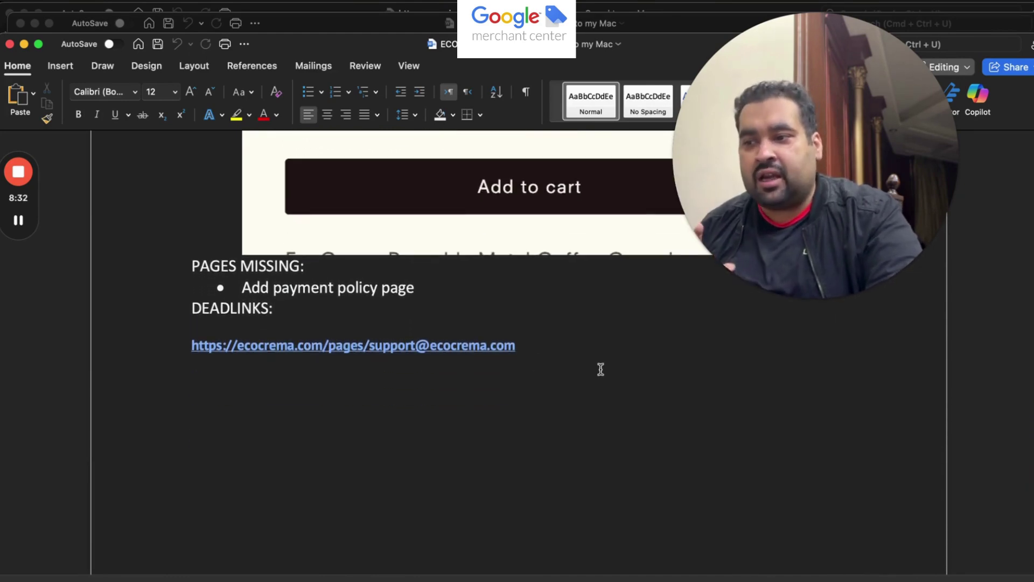
{"action": "scroll", "coordinate": [977, 478], "scroll_direction": "down", "scroll_amount": 6}
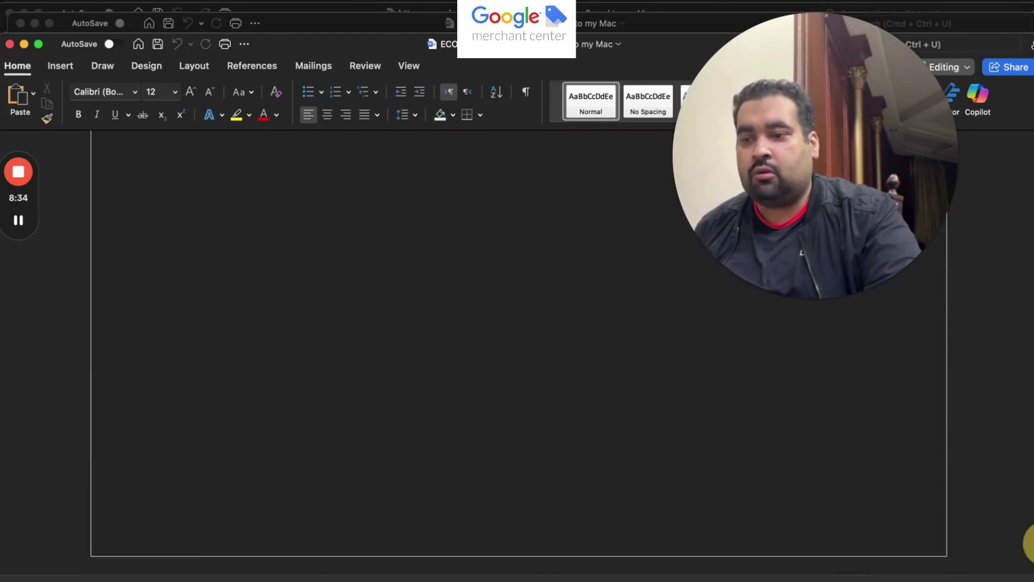
{"action": "scroll", "coordinate": [1030, 515], "scroll_direction": "down", "scroll_amount": 3}
Return to the Ecocerma GMC folder and open ecocream audit 26 dec.docx to read its header, banner image and landing page notes
{"action": "key", "text": "super+Tab"}
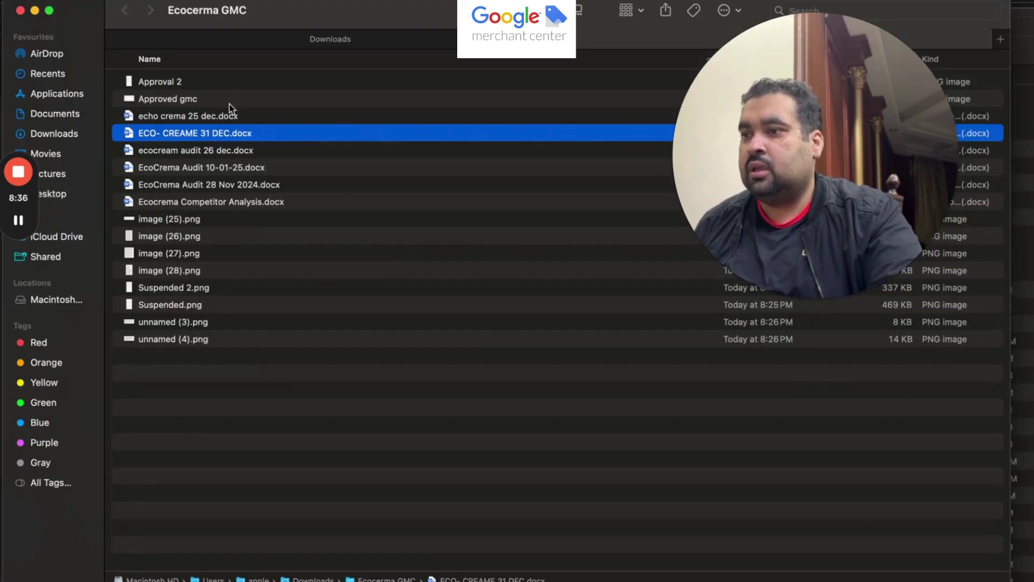
{"action": "left_click", "coordinate": [211, 153]}
{"action": "double_click", "coordinate": [211, 152]}
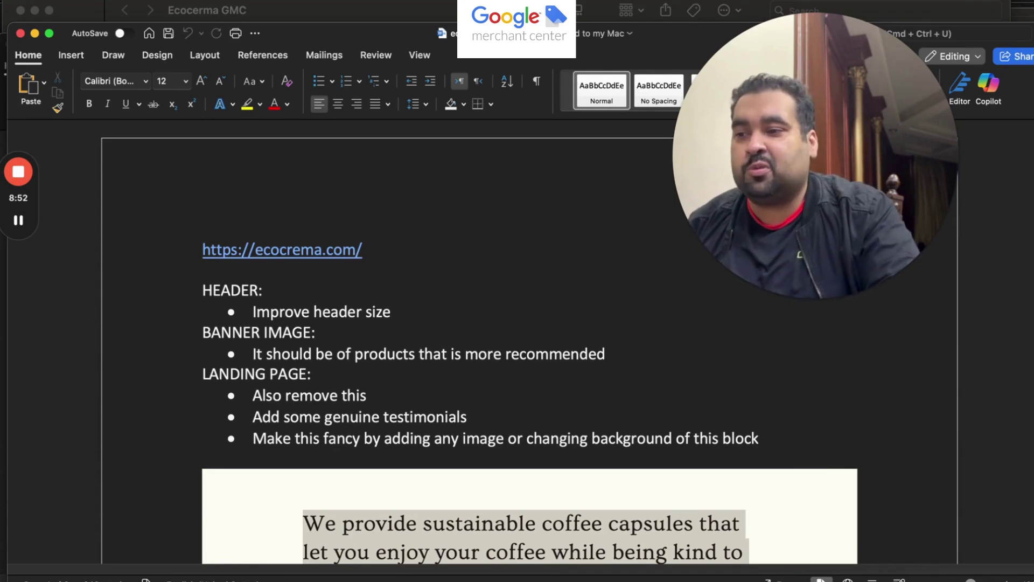
{"action": "scroll", "coordinate": [480, 342], "scroll_direction": "down", "scroll_amount": 2}
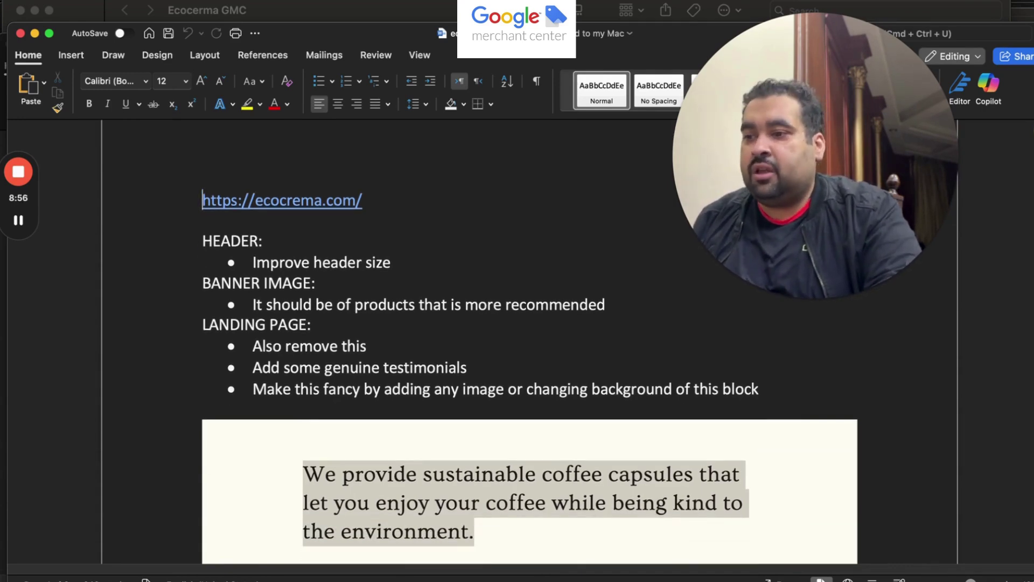
{"action": "scroll", "coordinate": [529, 342], "scroll_direction": "down", "scroll_amount": 4}
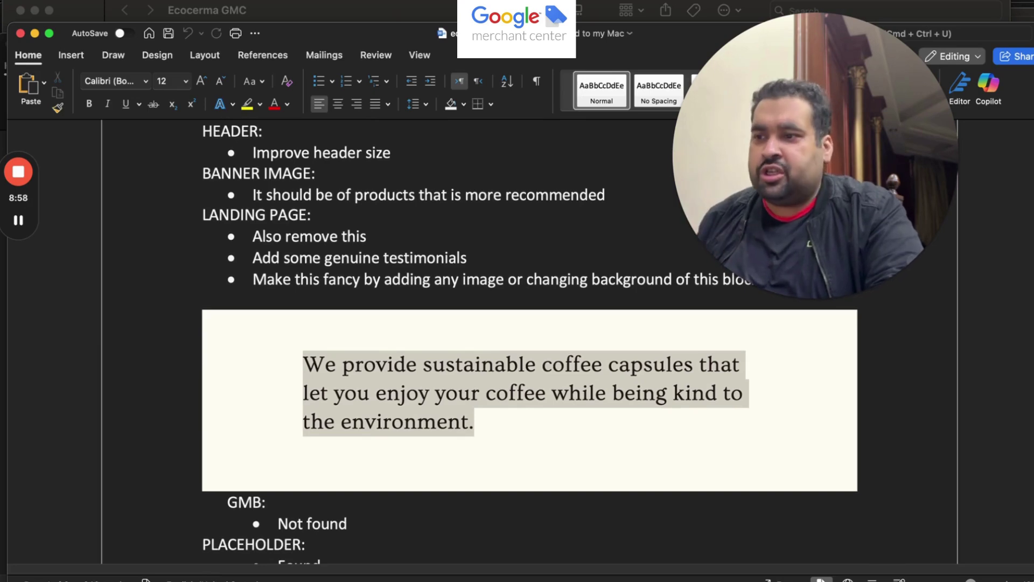
{"action": "scroll", "coordinate": [529, 342], "scroll_direction": "down", "scroll_amount": 2}
{"action": "scroll", "coordinate": [563, 323], "scroll_direction": "down", "scroll_amount": 5}
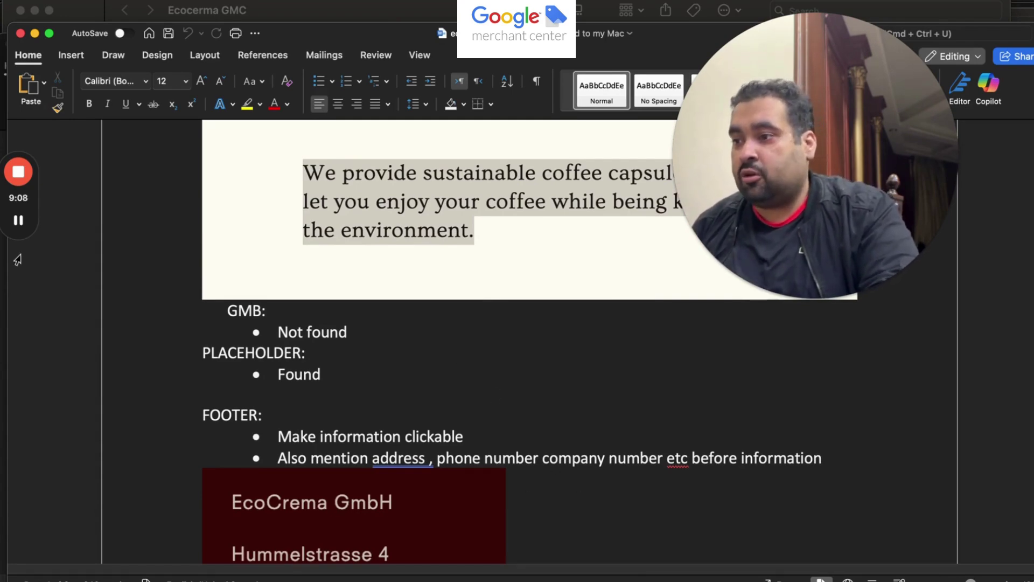
Read the footer notes on clickable contact information, company or VAT number and support duration in the 26 December audit document
{"action": "left_click", "coordinate": [19, 222]}
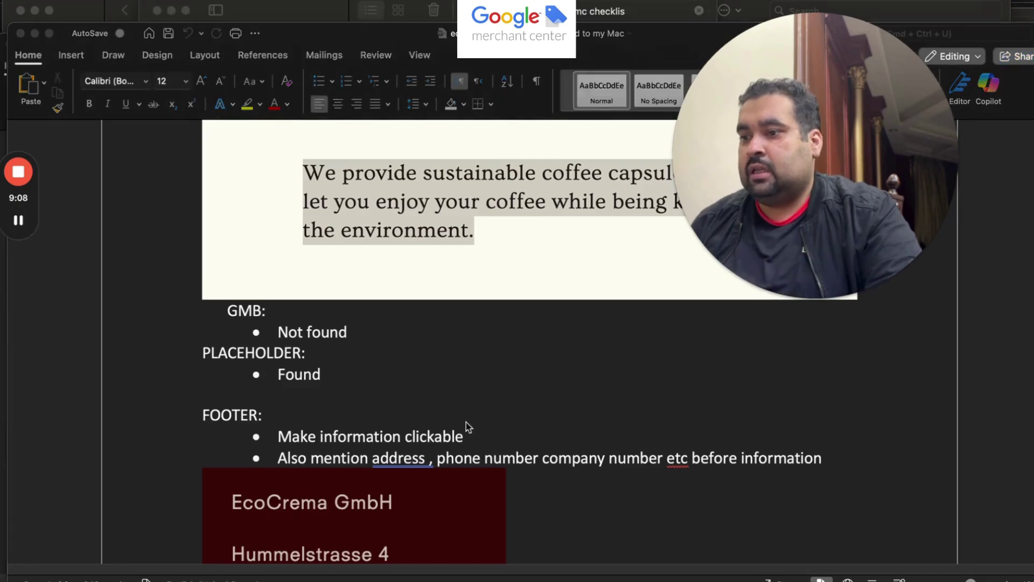
{"action": "left_click", "coordinate": [392, 387]}
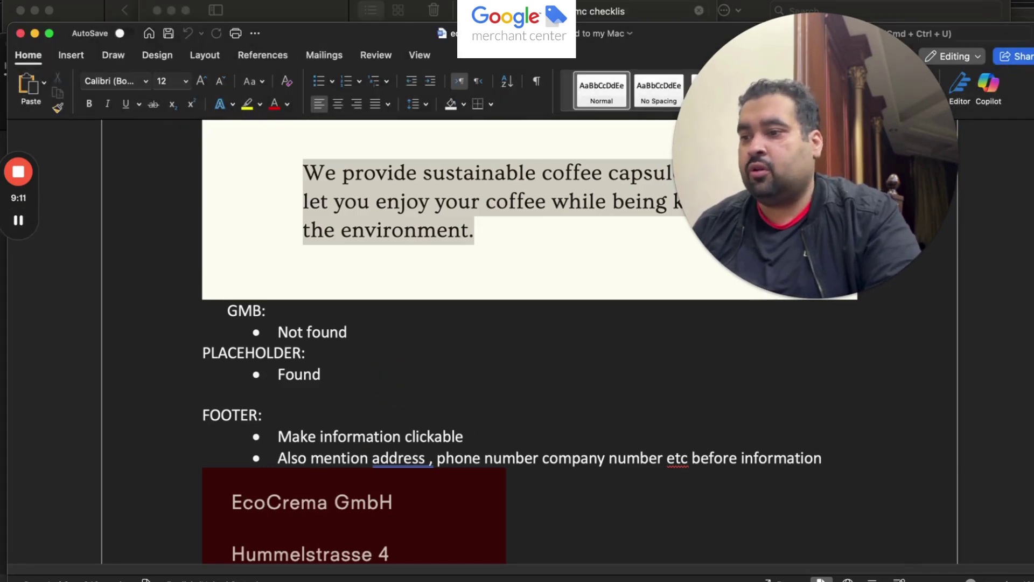
{"action": "scroll", "coordinate": [926, 402], "scroll_direction": "down", "scroll_amount": 3}
{"action": "scroll", "coordinate": [512, 337], "scroll_direction": "down", "scroll_amount": 2}
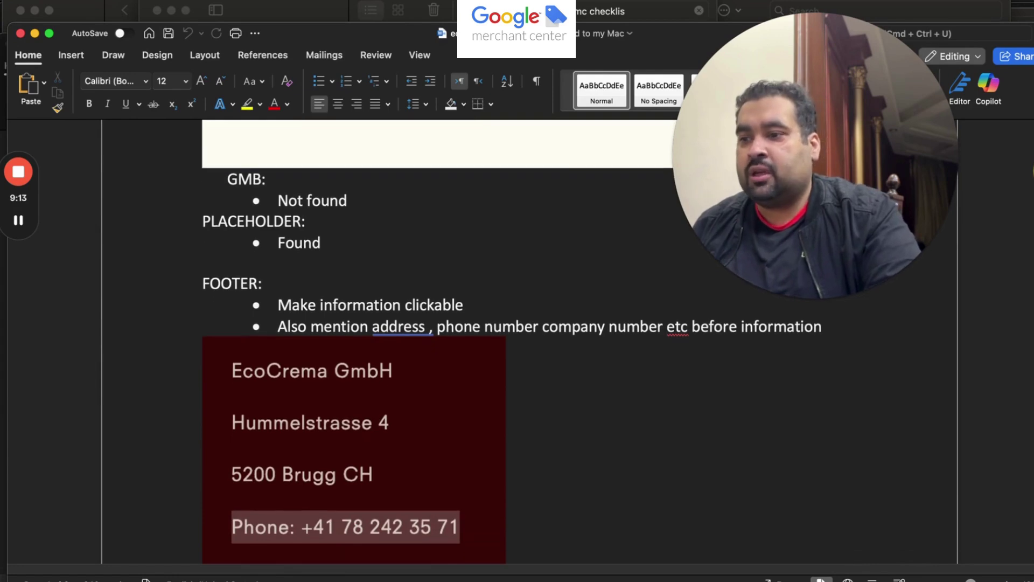
{"action": "scroll", "coordinate": [512, 350], "scroll_direction": "down", "scroll_amount": 1}
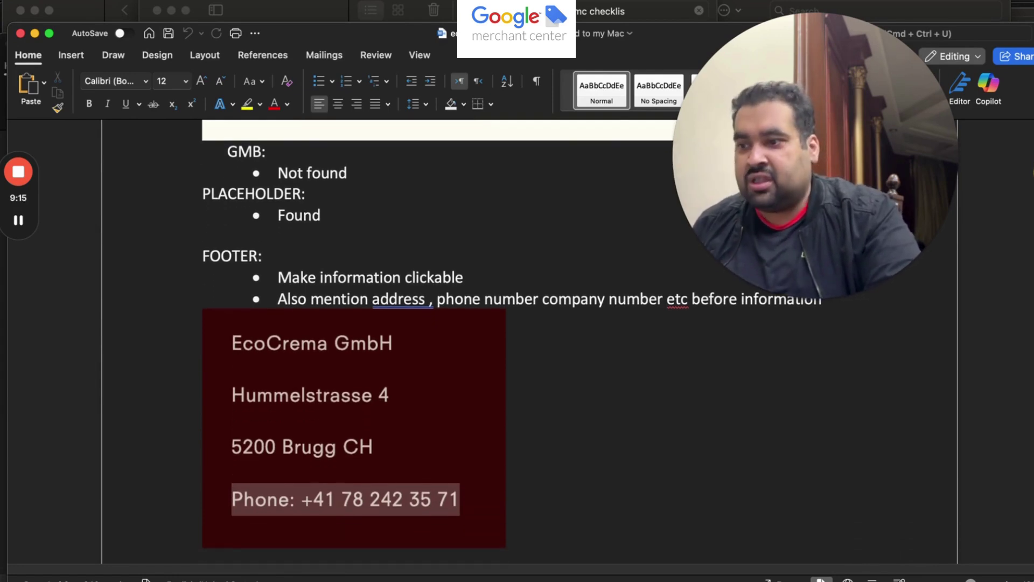
{"action": "scroll", "coordinate": [450, 337], "scroll_direction": "down", "scroll_amount": 1}
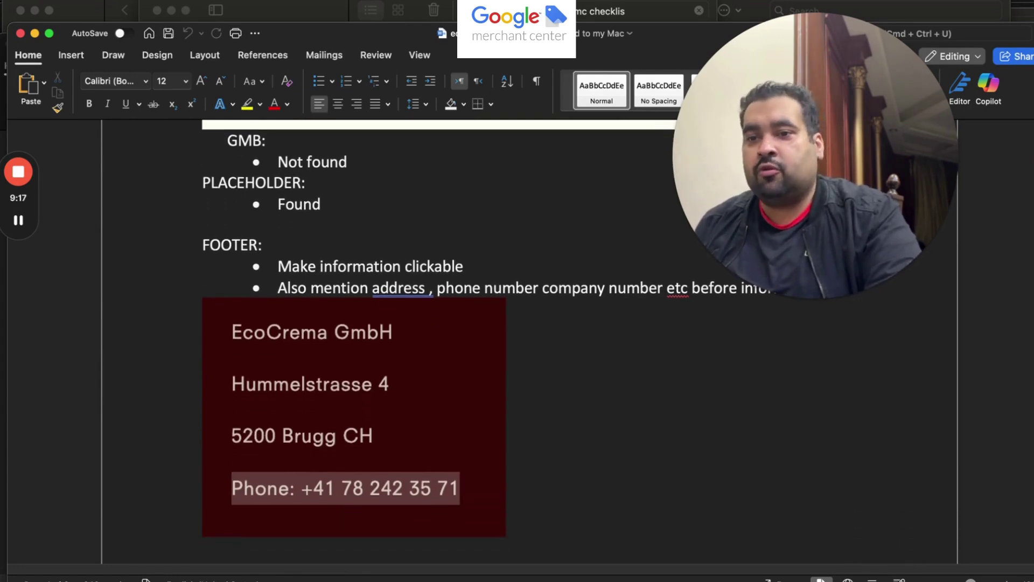
{"action": "scroll", "coordinate": [512, 336], "scroll_direction": "down", "scroll_amount": 10}
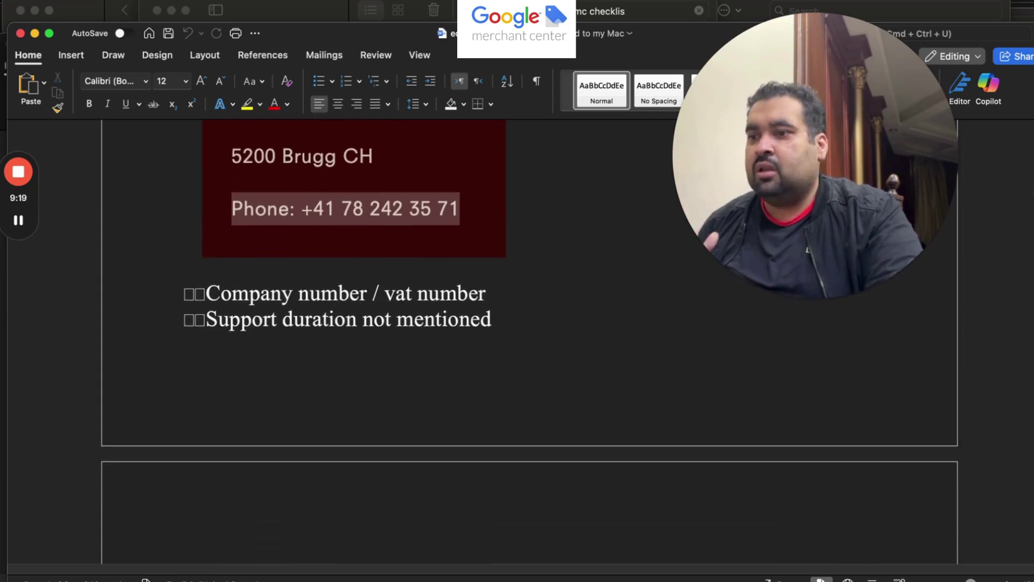
Examine the note on business information for every page and the FAQ notes on highlighting days and hours and making contact text clickable
{"action": "scroll", "coordinate": [512, 337], "scroll_direction": "down", "scroll_amount": 10}
{"action": "scroll", "coordinate": [512, 337], "scroll_direction": "down", "scroll_amount": 5}
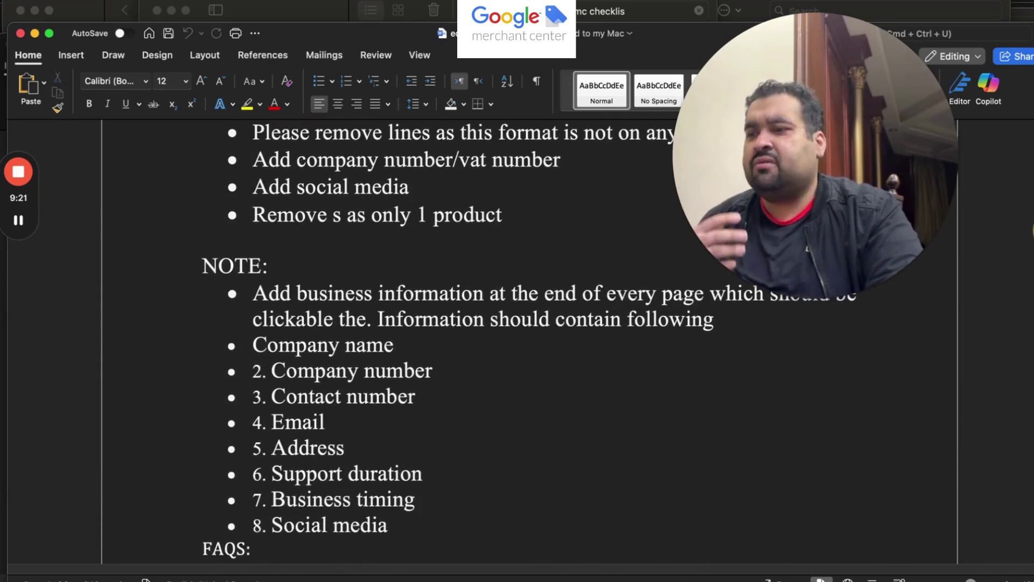
{"action": "scroll", "coordinate": [512, 337], "scroll_direction": "down", "scroll_amount": 6}
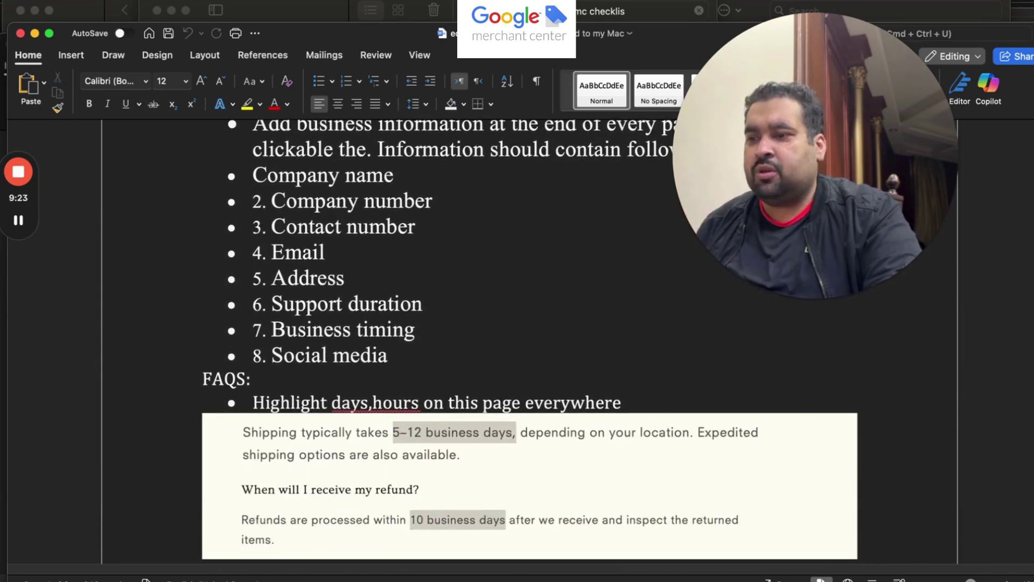
{"action": "scroll", "coordinate": [512, 337], "scroll_direction": "down", "scroll_amount": 5}
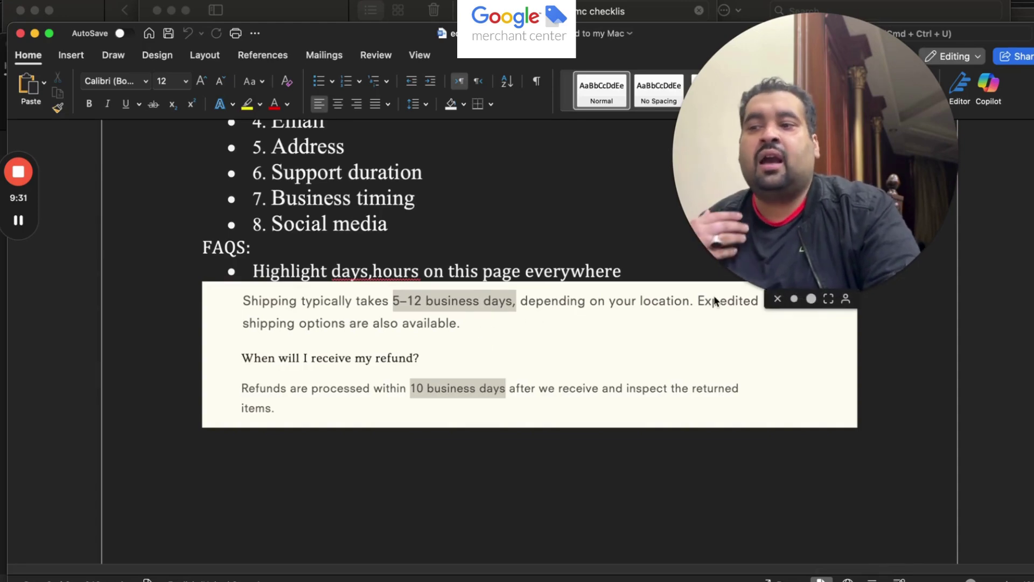
{"action": "scroll", "coordinate": [528, 270], "scroll_direction": "down", "scroll_amount": 4}
{"action": "scroll", "coordinate": [528, 345], "scroll_direction": "down", "scroll_amount": 10}
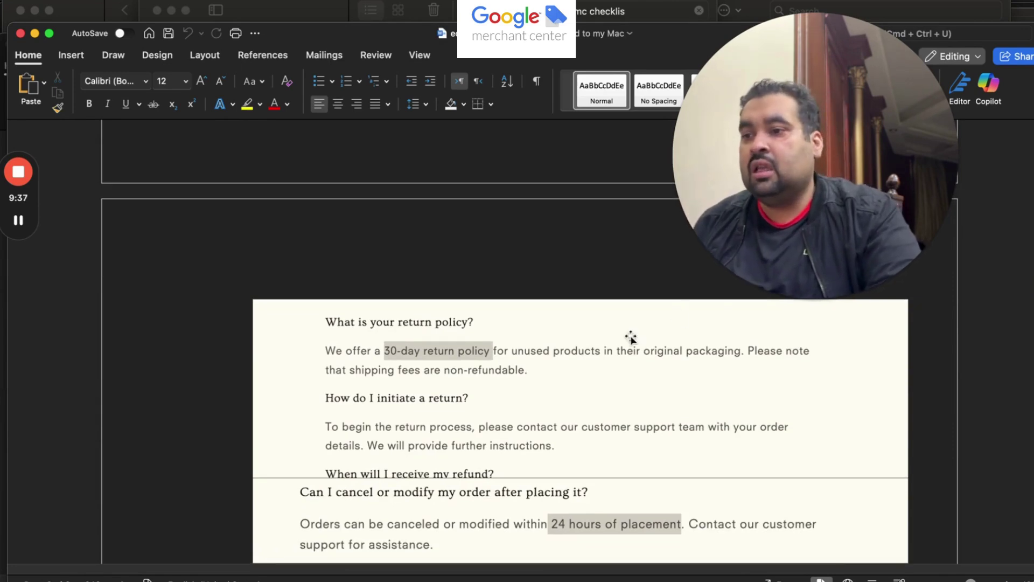
{"action": "scroll", "coordinate": [1011, 342], "scroll_direction": "down", "scroll_amount": 2}
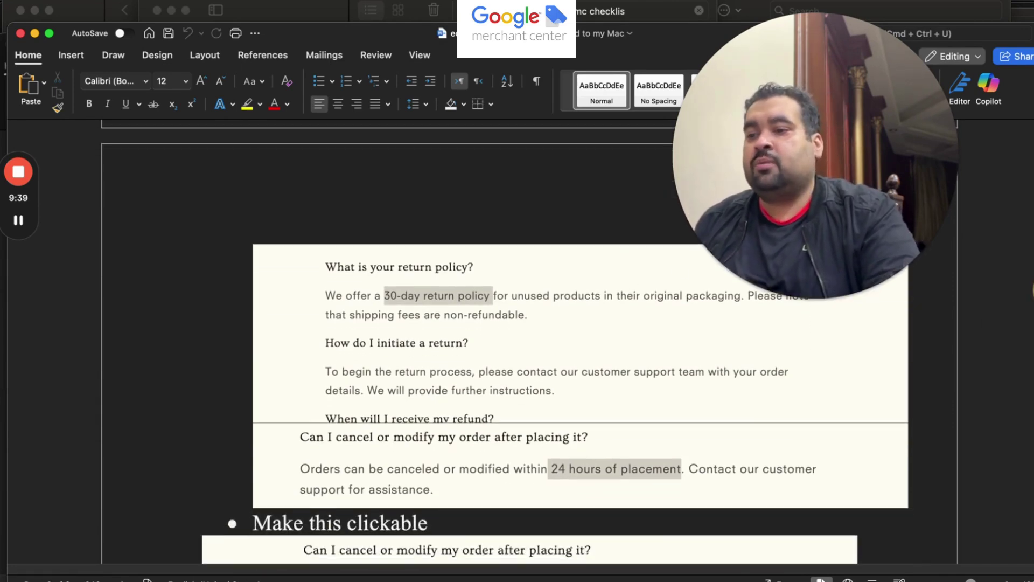
{"action": "scroll", "coordinate": [682, 367], "scroll_direction": "down", "scroll_amount": 4}
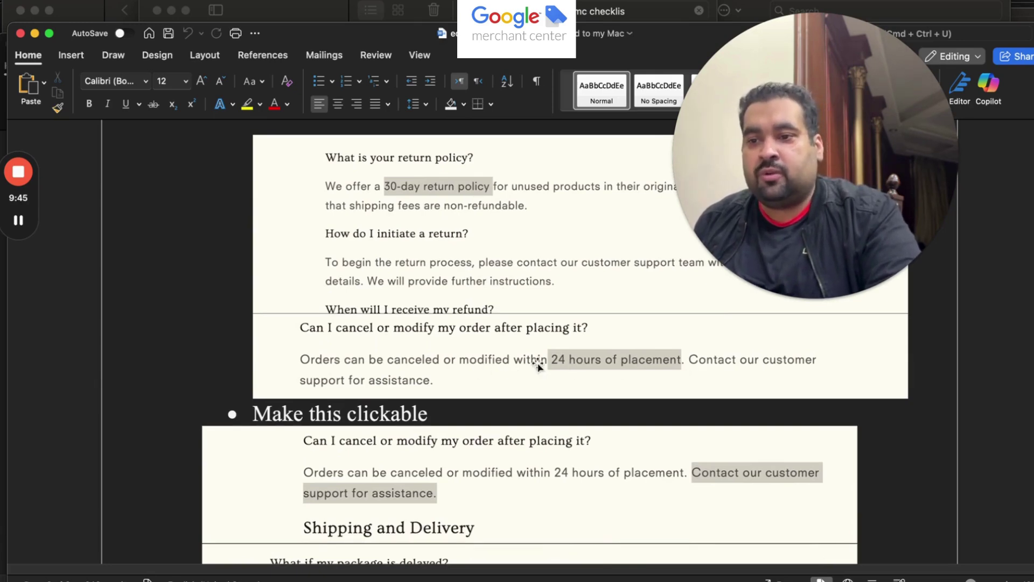
Read the clickable contact word note and the shipping notes on UK customers and heading highlights, including the marked shipping policy screenshot
{"action": "scroll", "coordinate": [529, 341], "scroll_direction": "down", "scroll_amount": 15}
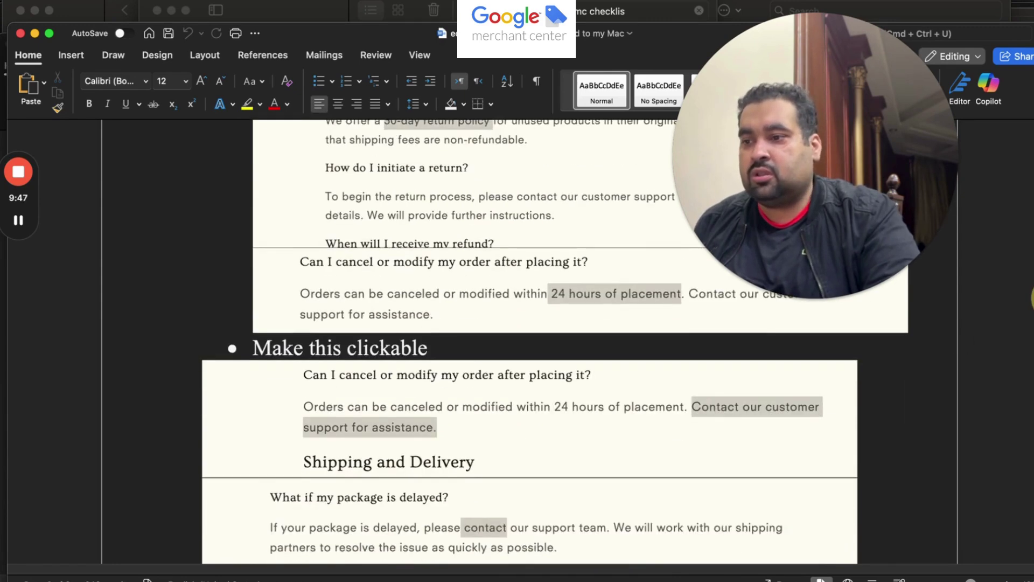
{"action": "scroll", "coordinate": [530, 341], "scroll_direction": "up", "scroll_amount": 3}
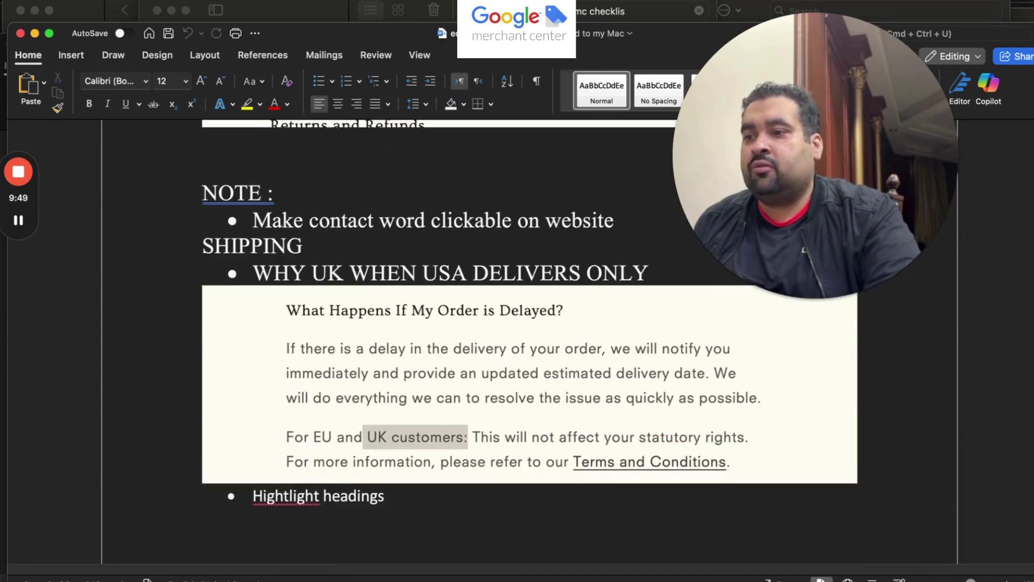
{"action": "scroll", "coordinate": [919, 301], "scroll_direction": "down", "scroll_amount": 1}
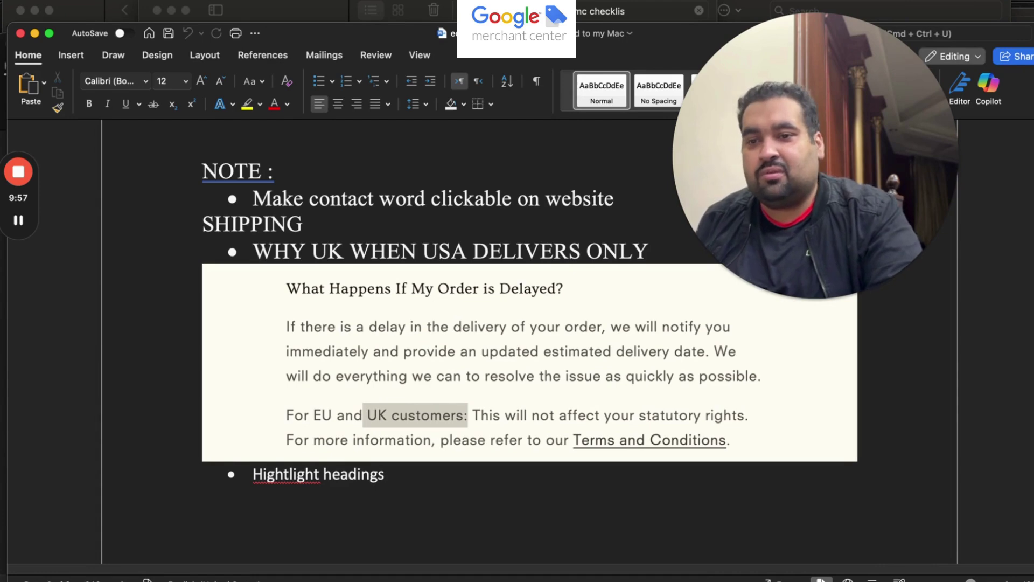
{"action": "scroll", "coordinate": [527, 345], "scroll_direction": "down", "scroll_amount": 10}
{"action": "scroll", "coordinate": [527, 344], "scroll_direction": "down", "scroll_amount": 3}
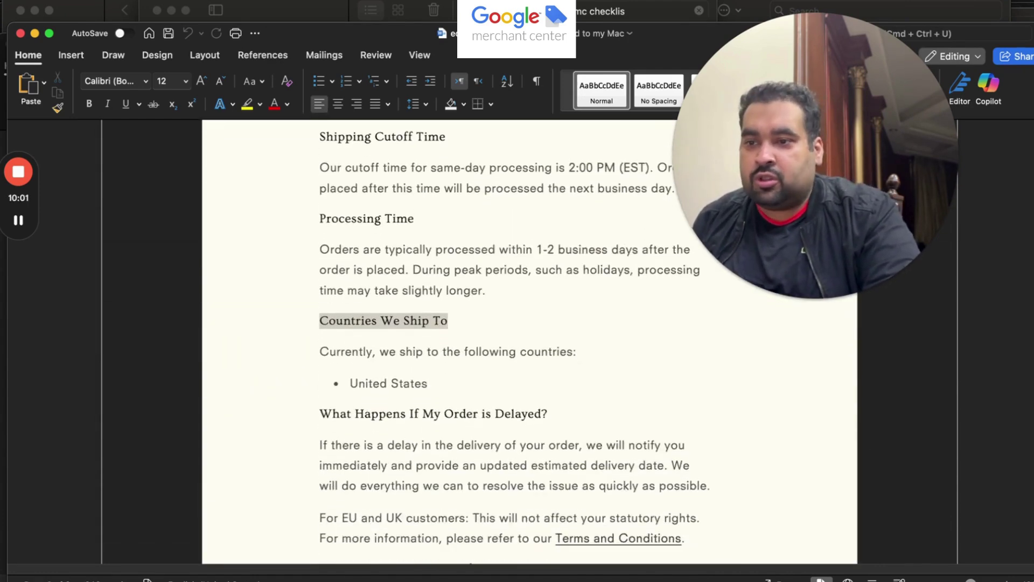
Read the shipping notes on UK customers and highlighting days and hours, plus the refund policy removal note in the 26 December audit document
{"action": "scroll", "coordinate": [528, 345], "scroll_direction": "up", "scroll_amount": 10}
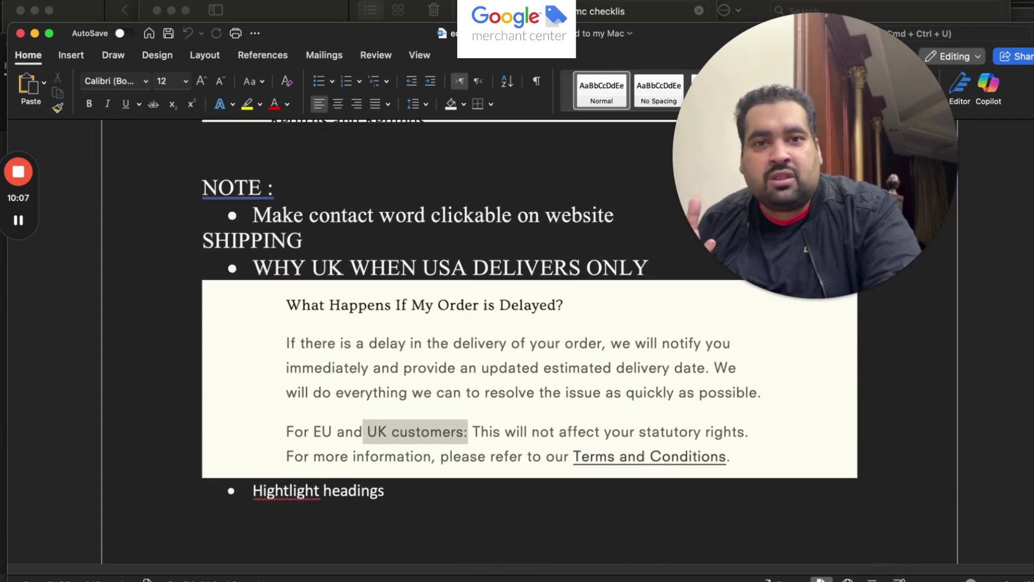
{"action": "scroll", "coordinate": [528, 345], "scroll_direction": "down", "scroll_amount": 15}
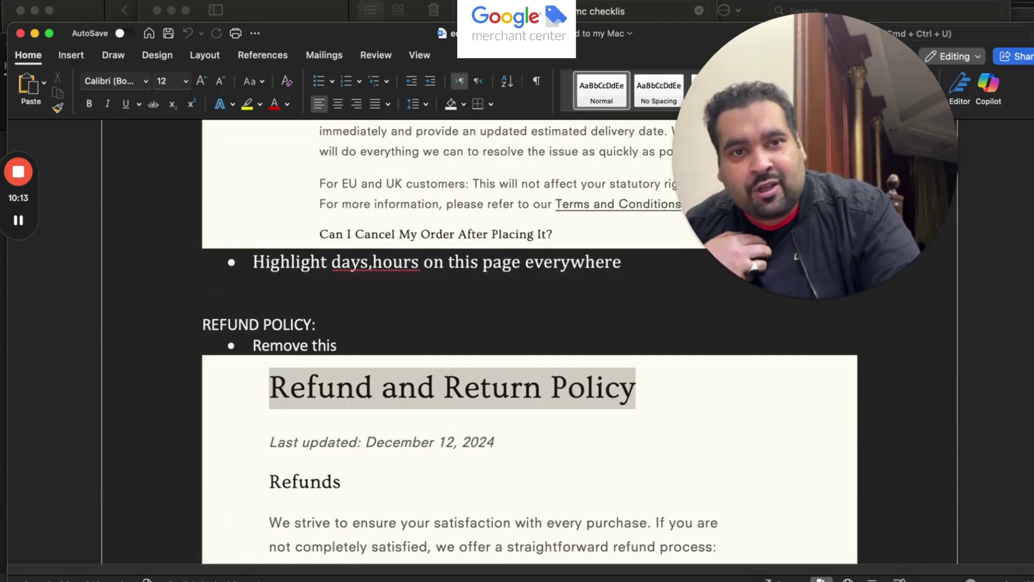
{"action": "scroll", "coordinate": [528, 345], "scroll_direction": "down", "scroll_amount": 20}
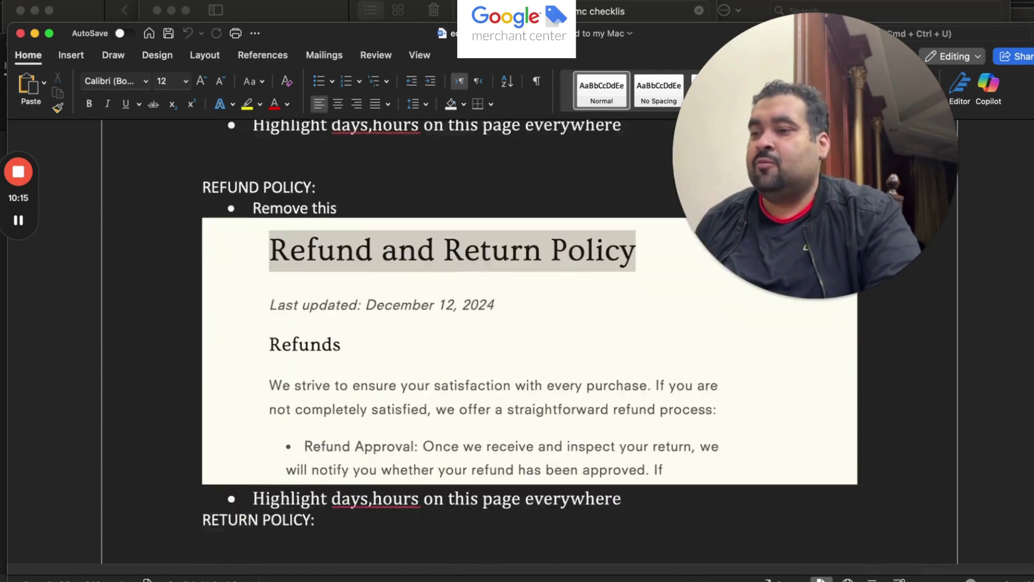
{"action": "scroll", "coordinate": [528, 345], "scroll_direction": "down", "scroll_amount": 3}
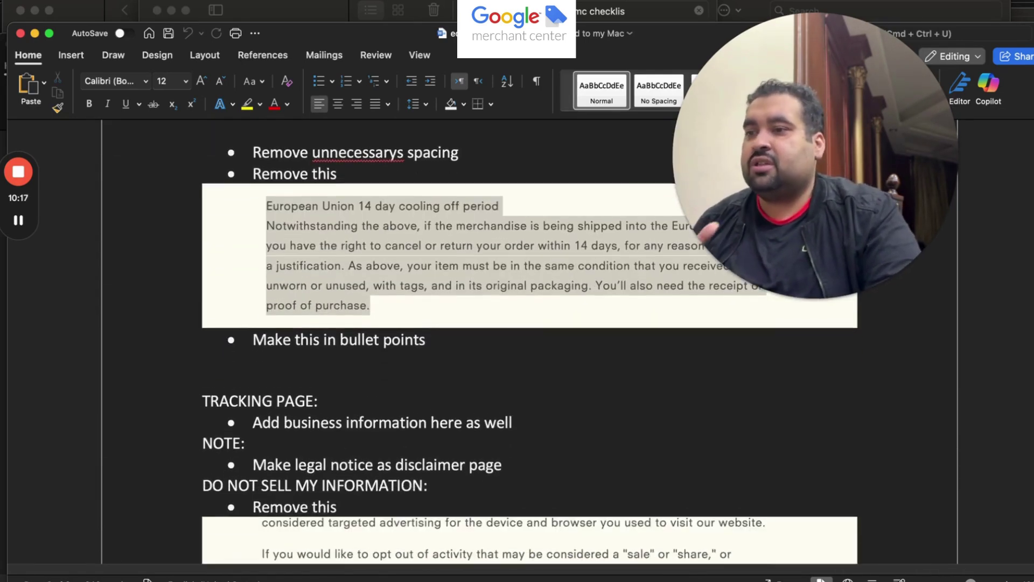
Read the European Union cooling-off note, tracking page and legal notice notes, and the closing performance, plagiarism and placeholder findings
{"action": "scroll", "coordinate": [528, 344], "scroll_direction": "up", "scroll_amount": 2}
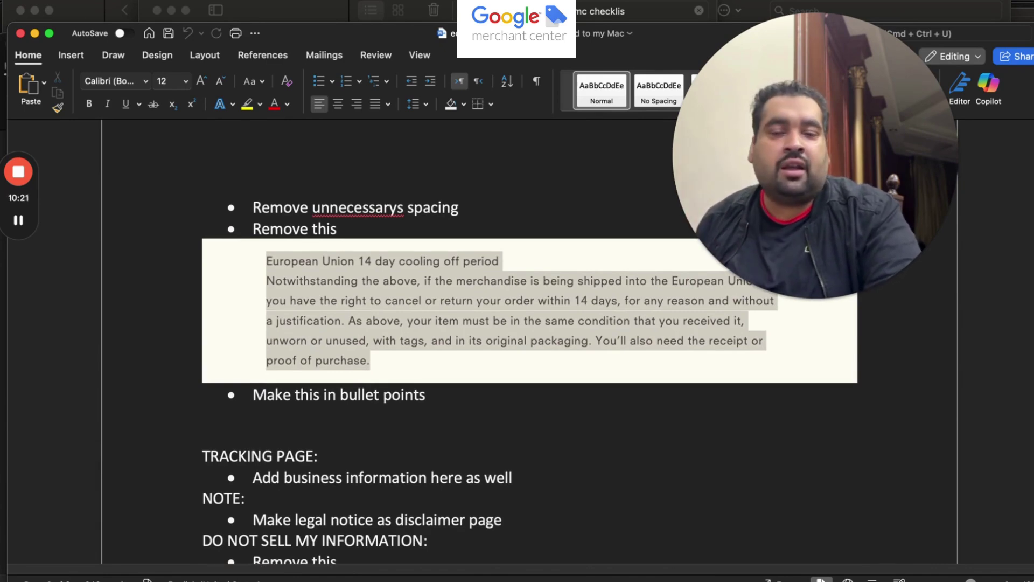
{"action": "scroll", "coordinate": [528, 345], "scroll_direction": "down", "scroll_amount": 15}
{"action": "scroll", "coordinate": [528, 345], "scroll_direction": "down", "scroll_amount": 10}
{"action": "scroll", "coordinate": [528, 345], "scroll_direction": "up", "scroll_amount": 4}
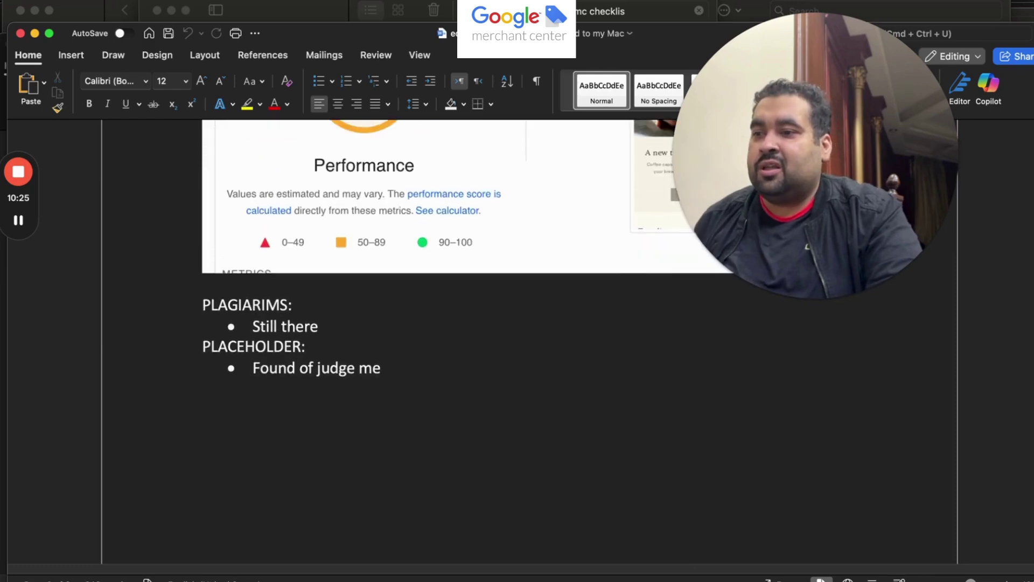
{"action": "scroll", "coordinate": [1007, 498], "scroll_direction": "up", "scroll_amount": 3}
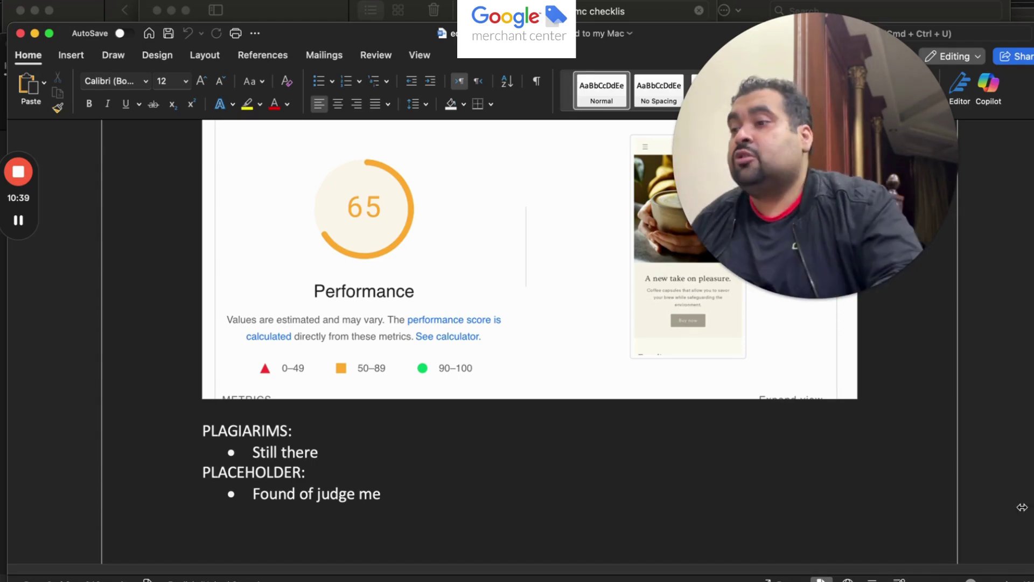
Return to the Ecocerma GMC folder, open EcoCrema Audit 10-01-25.docx and skim its content note and marked homepage screenshot
{"action": "key", "text": "super+Tab"}
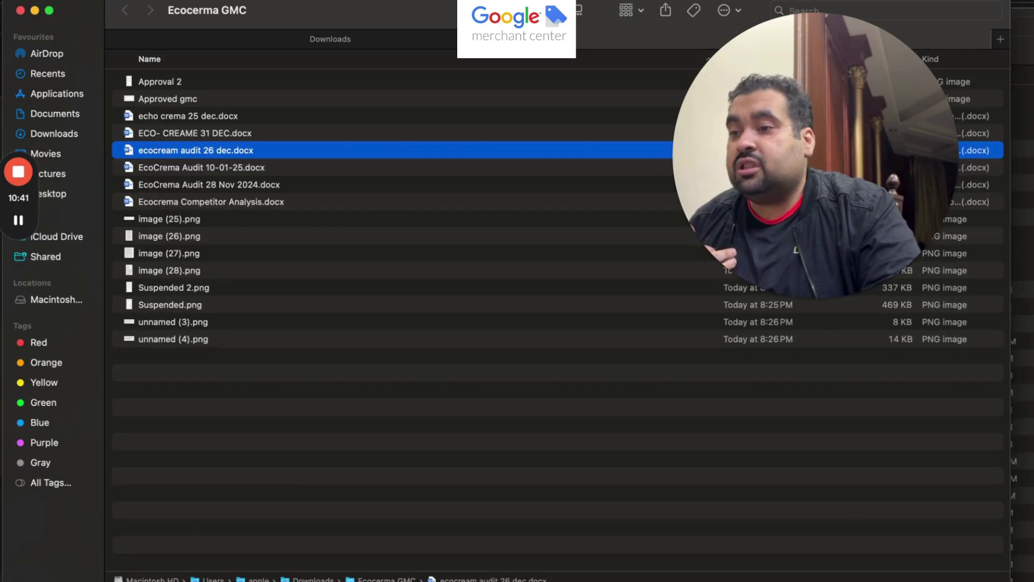
{"action": "double_click", "coordinate": [200, 167]}
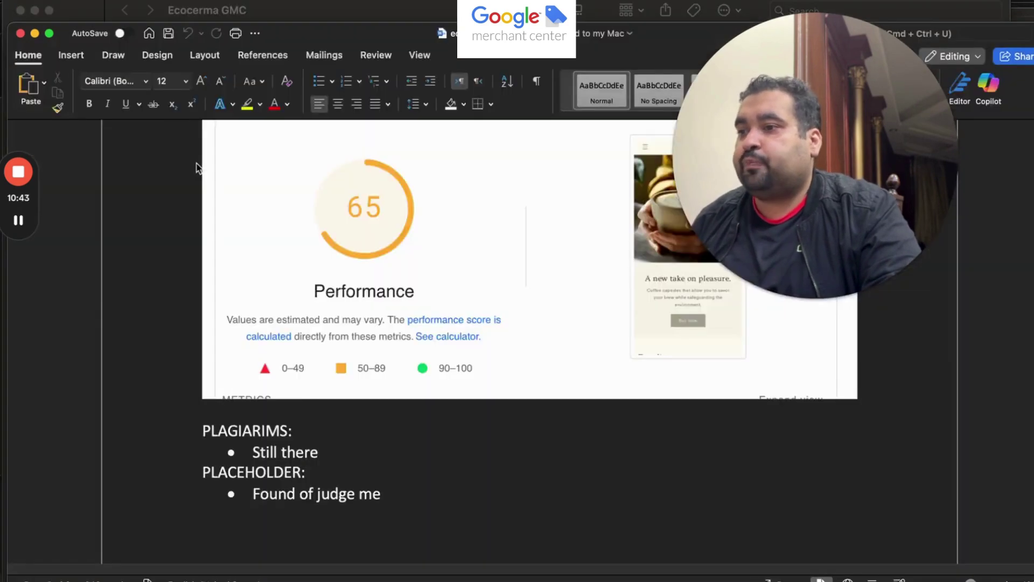
{"action": "scroll", "coordinate": [1022, 166], "scroll_direction": "down", "scroll_amount": 15}
{"action": "scroll", "coordinate": [1029, 329], "scroll_direction": "down", "scroll_amount": 15}
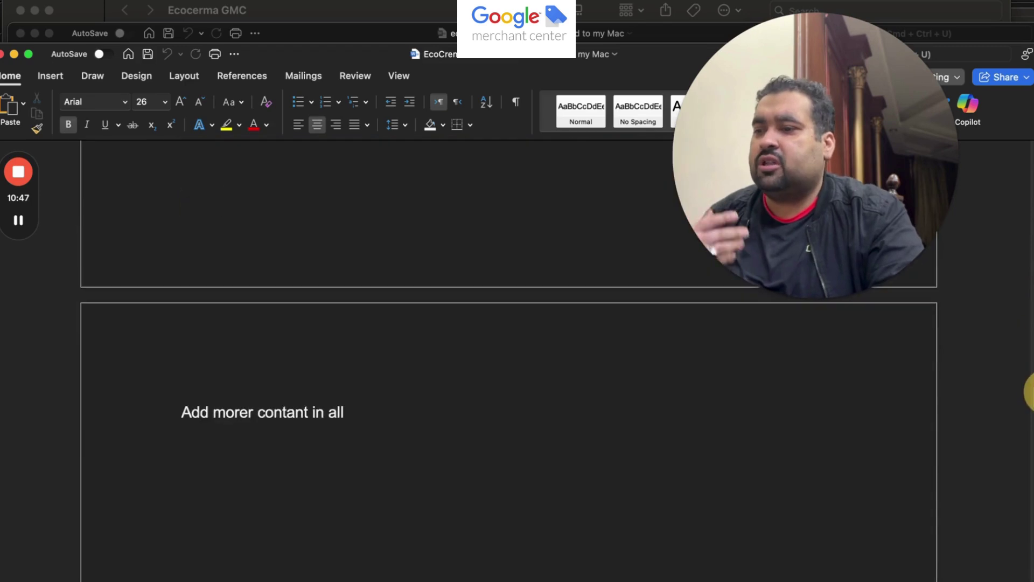
{"action": "scroll", "coordinate": [1030, 446], "scroll_direction": "down", "scroll_amount": 15}
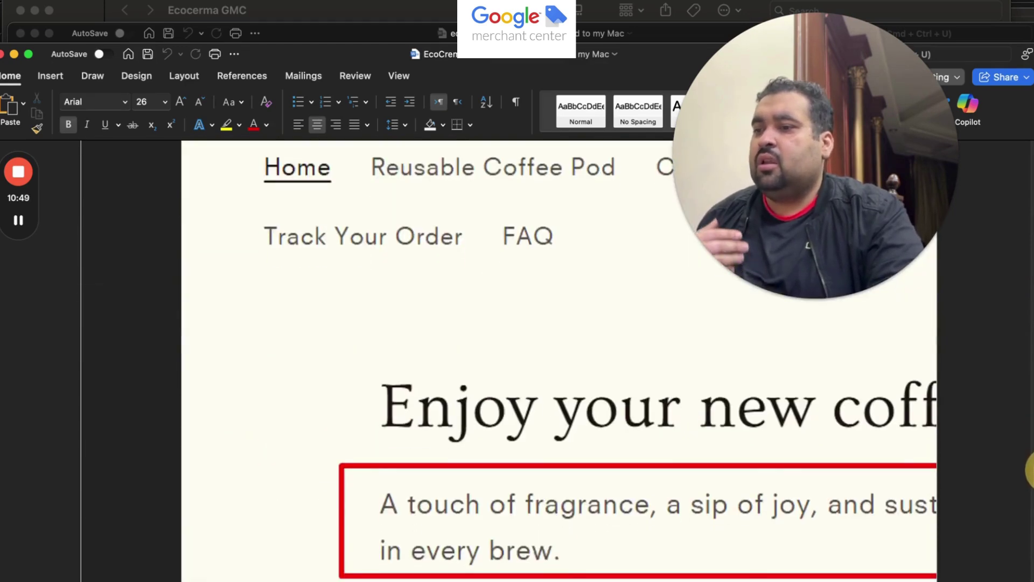
{"action": "scroll", "coordinate": [1030, 565], "scroll_direction": "down", "scroll_amount": 3}
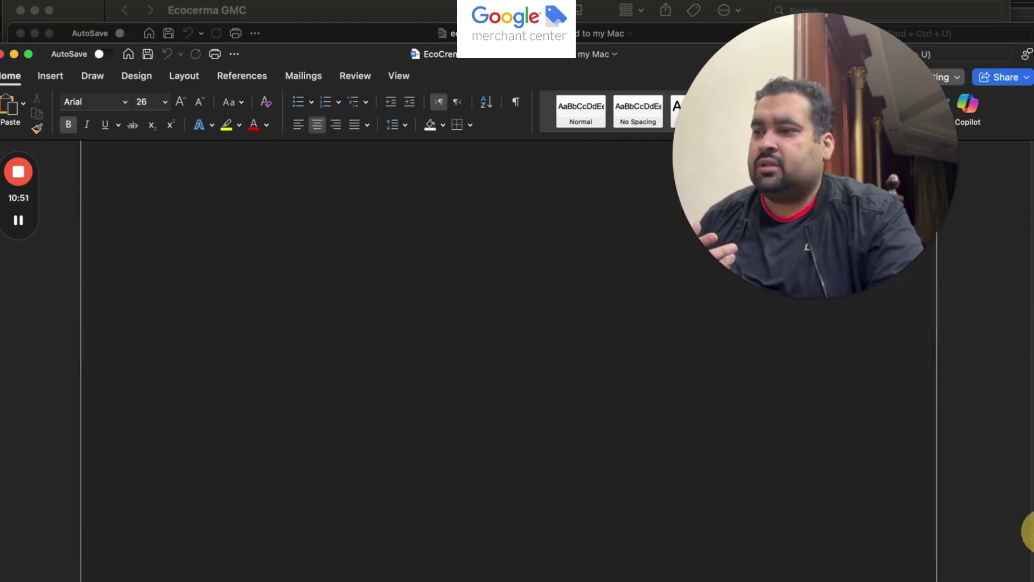
Open EcoCrema Audit 28 Nov 2024.docx from the folder and read its social media, homepage navigation, call-to-action and company number notes
{"action": "key", "text": "super+Tab"}
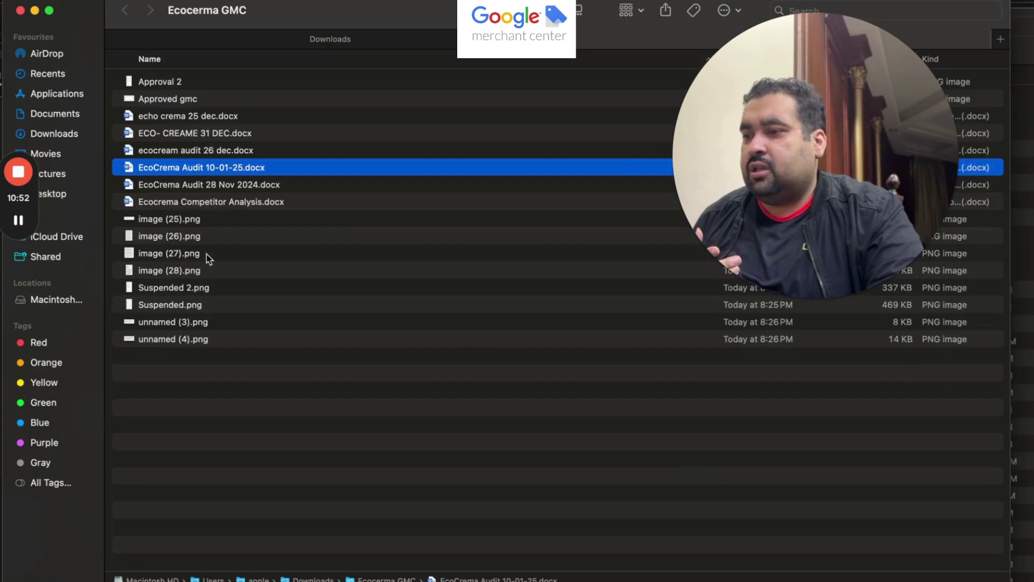
{"action": "double_click", "coordinate": [223, 186]}
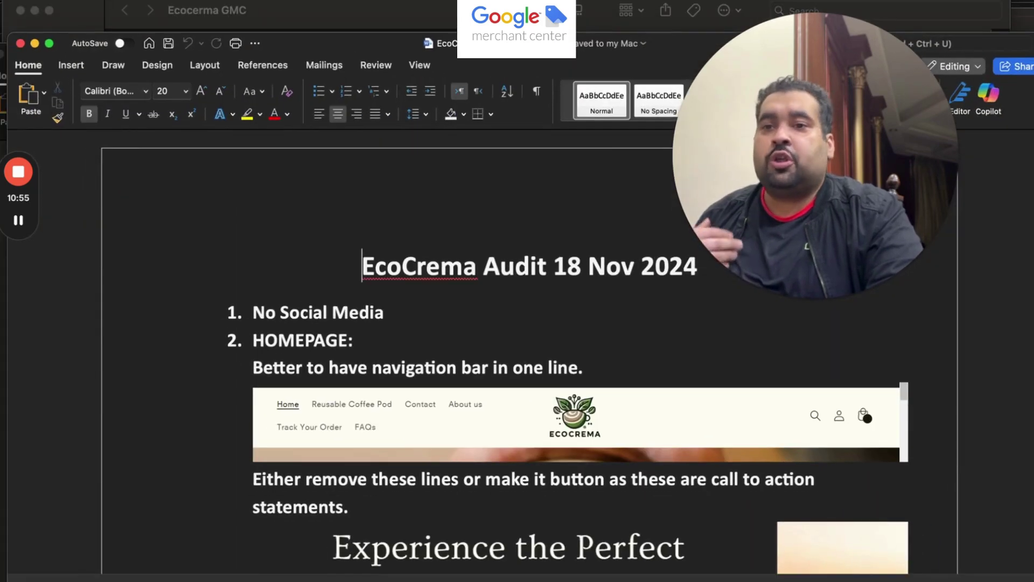
{"action": "scroll", "coordinate": [528, 356], "scroll_direction": "down", "scroll_amount": 10}
{"action": "scroll", "coordinate": [528, 355], "scroll_direction": "up", "scroll_amount": 8}
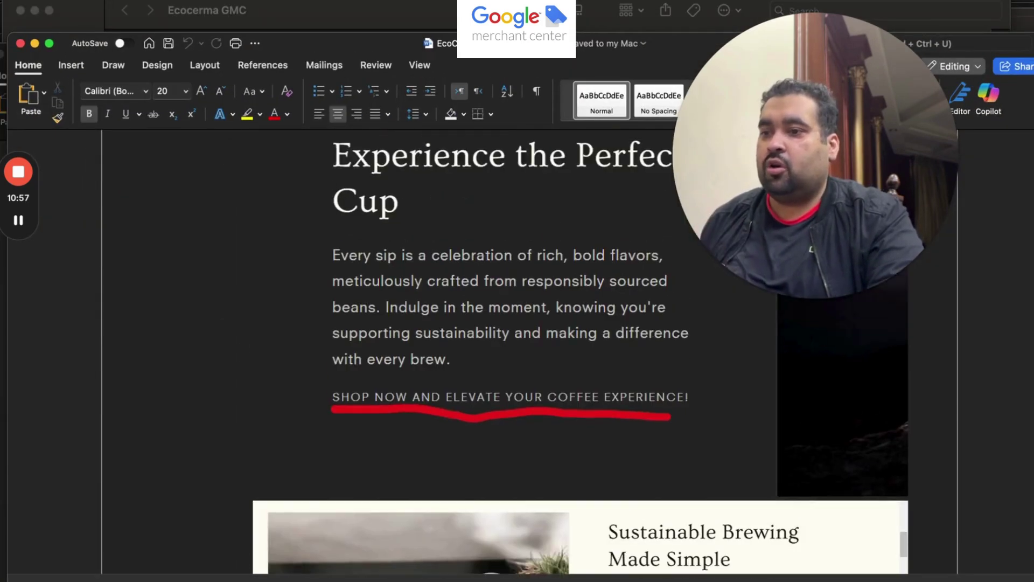
{"action": "scroll", "coordinate": [528, 355], "scroll_direction": "down", "scroll_amount": 5}
{"action": "scroll", "coordinate": [528, 356], "scroll_direction": "down", "scroll_amount": 20}
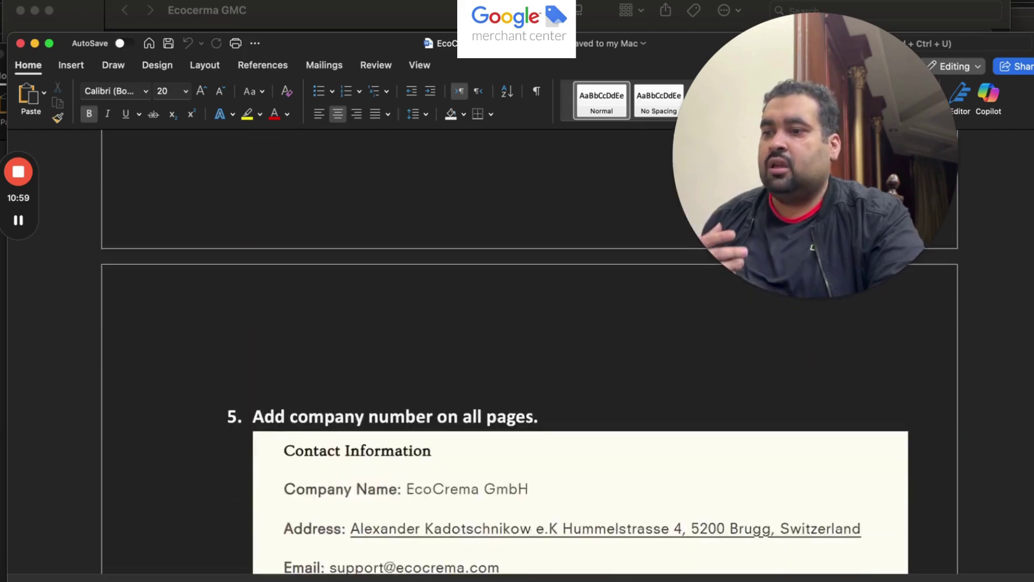
Examine the November audit's remaining notes on children's data age, disclaimer law, Do Not Sell heading, cart and placeholder, ending back in the folder
{"action": "scroll", "coordinate": [528, 356], "scroll_direction": "down", "scroll_amount": 15}
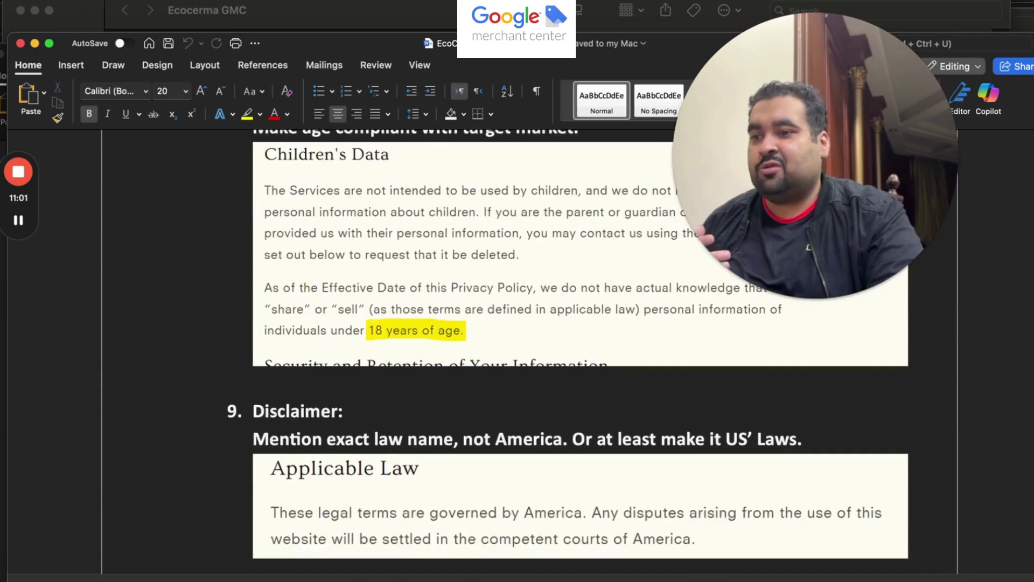
{"action": "scroll", "coordinate": [528, 356], "scroll_direction": "down", "scroll_amount": 15}
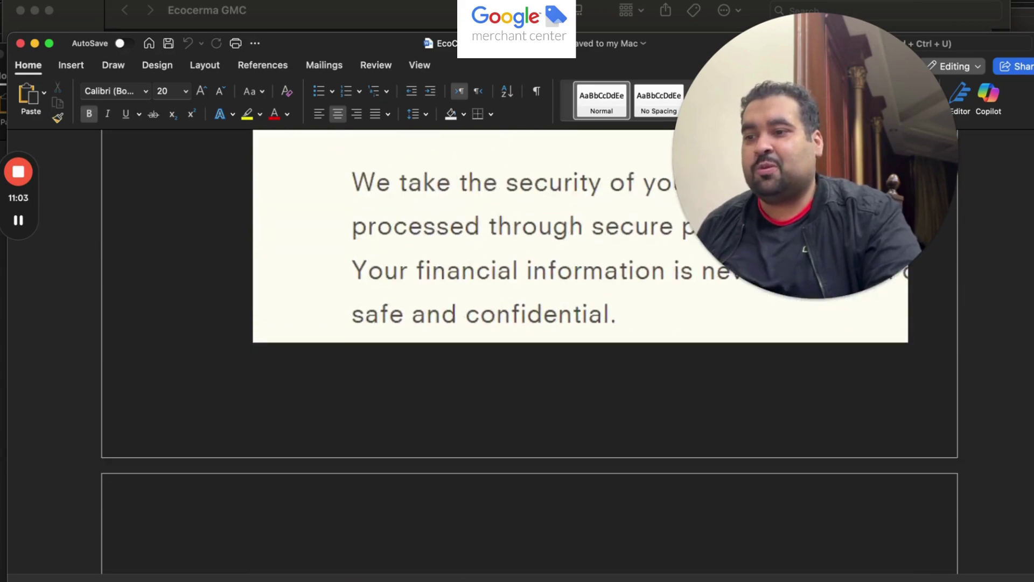
{"action": "scroll", "coordinate": [528, 356], "scroll_direction": "down", "scroll_amount": 15}
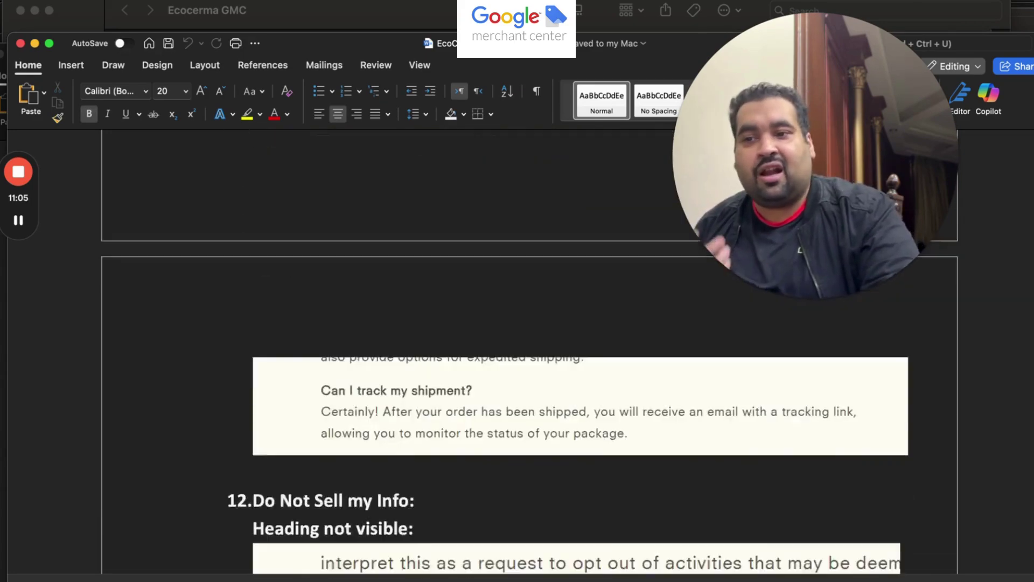
{"action": "scroll", "coordinate": [528, 356], "scroll_direction": "down", "scroll_amount": 15}
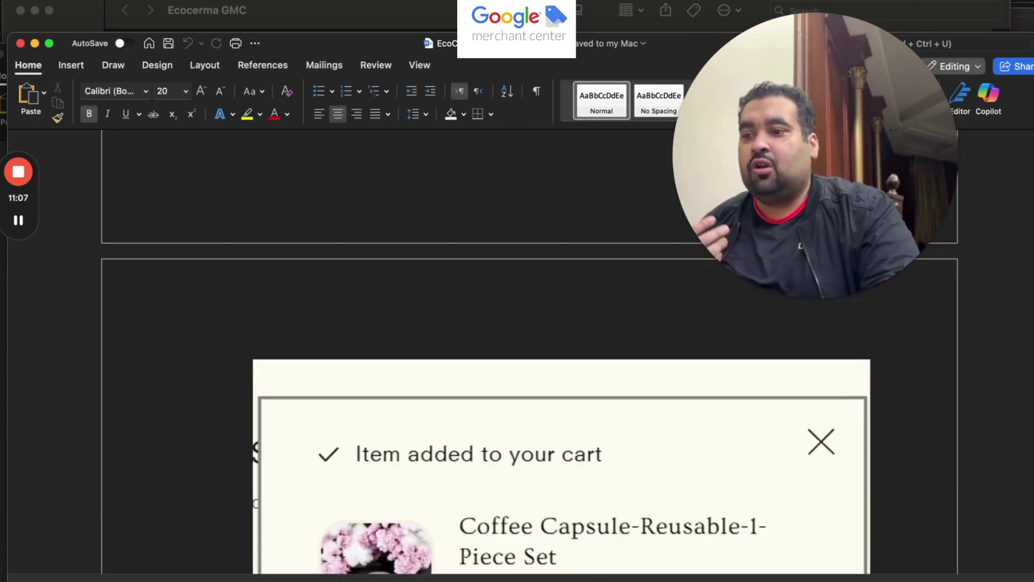
{"action": "scroll", "coordinate": [528, 356], "scroll_direction": "down", "scroll_amount": 10}
{"action": "scroll", "coordinate": [528, 356], "scroll_direction": "up", "scroll_amount": 5}
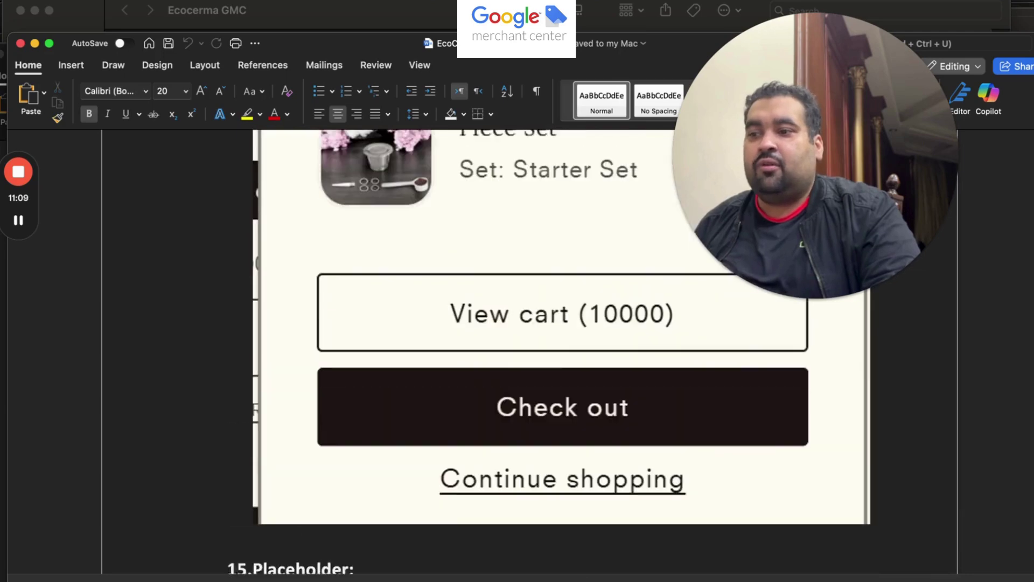
{"action": "scroll", "coordinate": [528, 356], "scroll_direction": "up", "scroll_amount": 1}
{"action": "scroll", "coordinate": [528, 356], "scroll_direction": "down", "scroll_amount": 8}
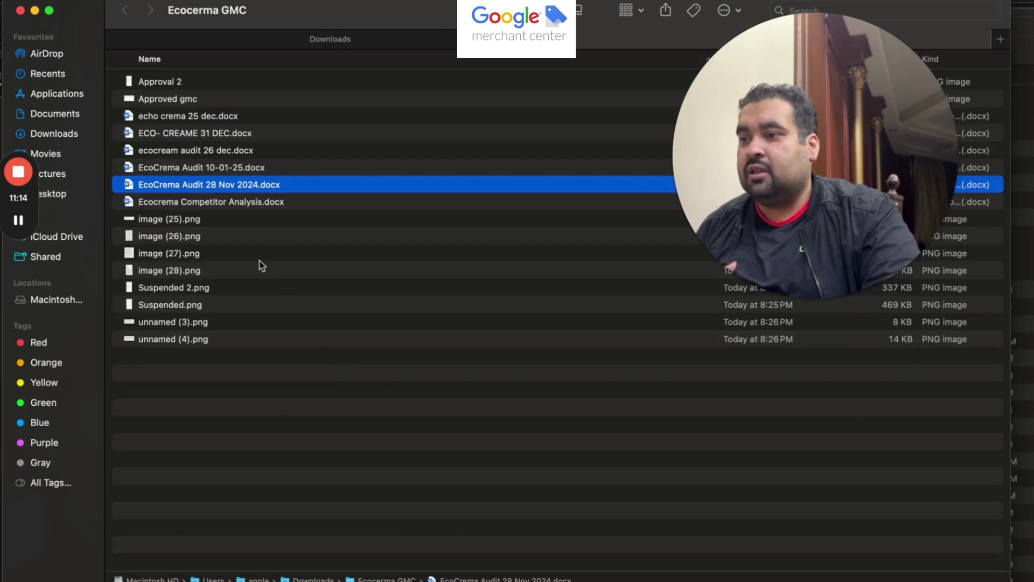
Open Ecocrema Competitor Analysis.docx and review the lcpshop.net link, the marked refund period and the SmartPodz processing time screenshots
{"action": "double_click", "coordinate": [261, 202]}
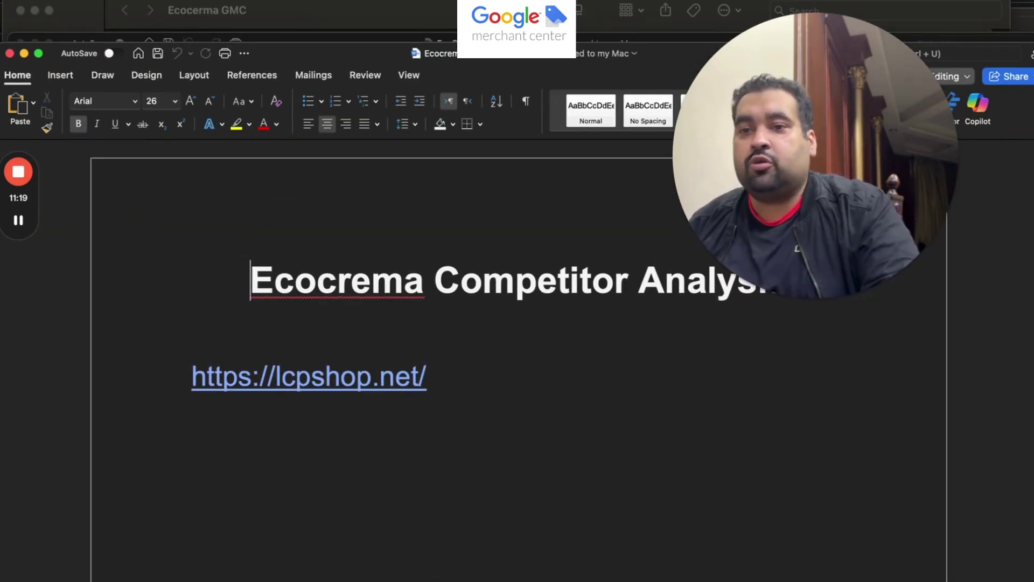
{"action": "scroll", "coordinate": [517, 367], "scroll_direction": "down", "scroll_amount": 10}
{"action": "scroll", "coordinate": [517, 367], "scroll_direction": "up", "scroll_amount": 10}
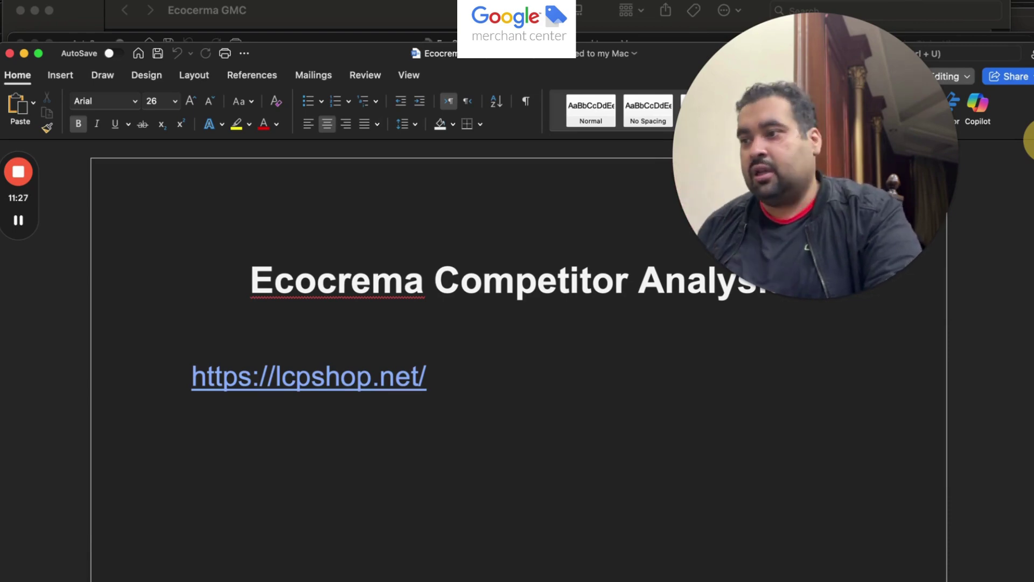
{"action": "left_click_drag", "start_coordinate": [1033, 140], "coordinate": [1033, 380]}
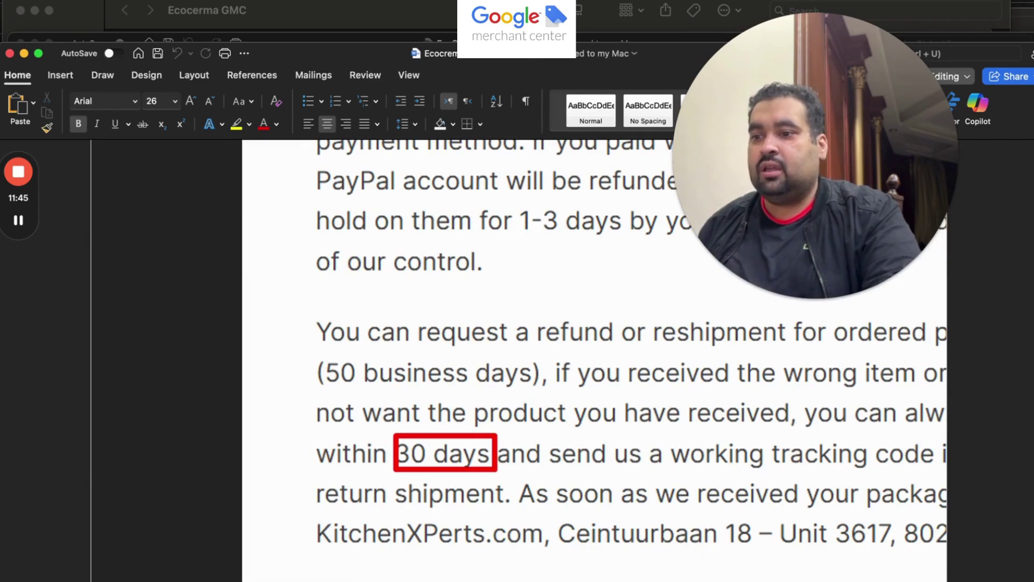
{"action": "scroll", "coordinate": [593, 361], "scroll_direction": "down", "scroll_amount": 10}
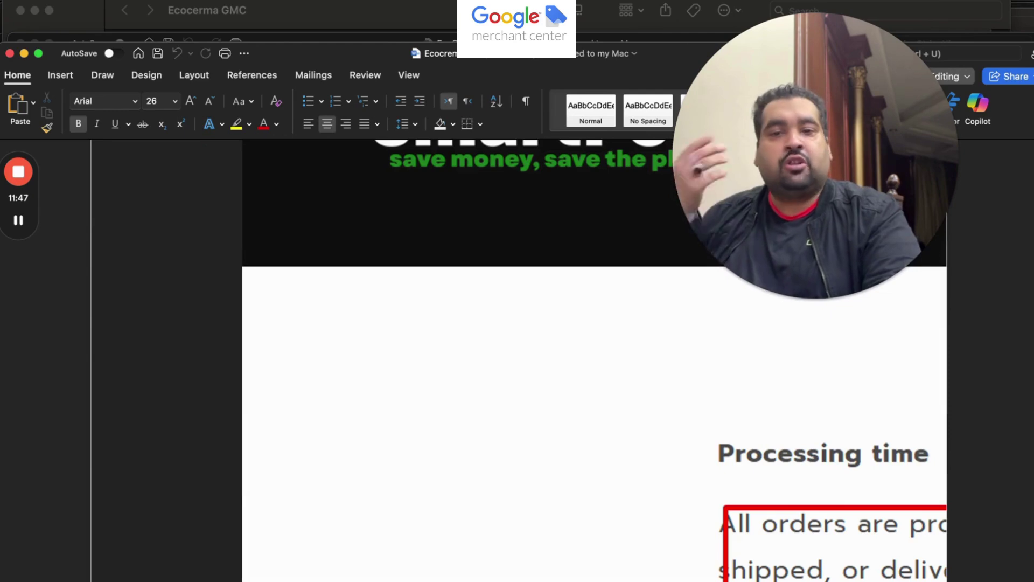
{"action": "scroll", "coordinate": [593, 361], "scroll_direction": "down", "scroll_amount": 15}
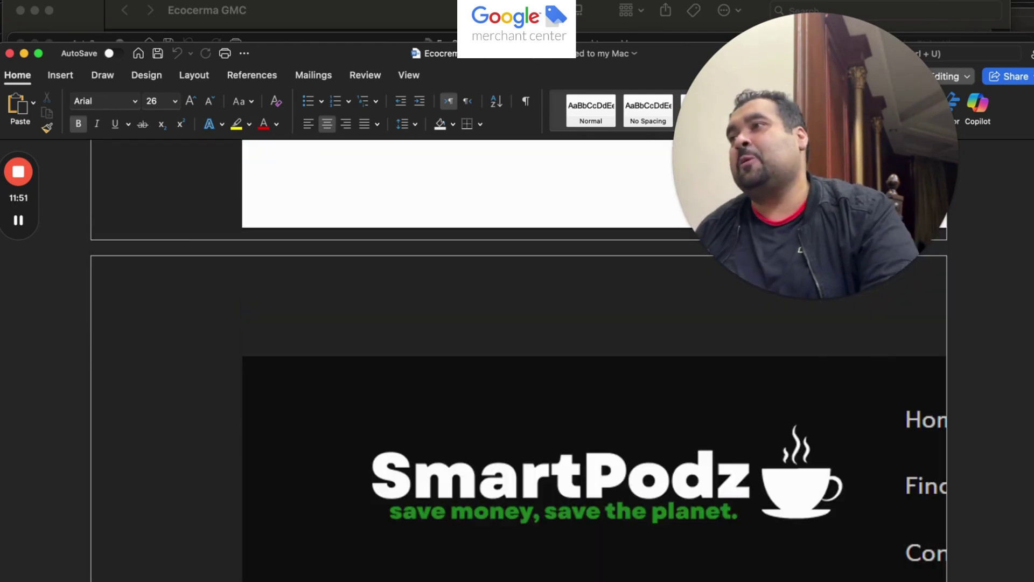
Review the ecopodcoffee.com section of the competitor analysis, including its refund policy screenshot, social media point and email subscription footer
{"action": "scroll", "coordinate": [592, 361], "scroll_direction": "down", "scroll_amount": 20}
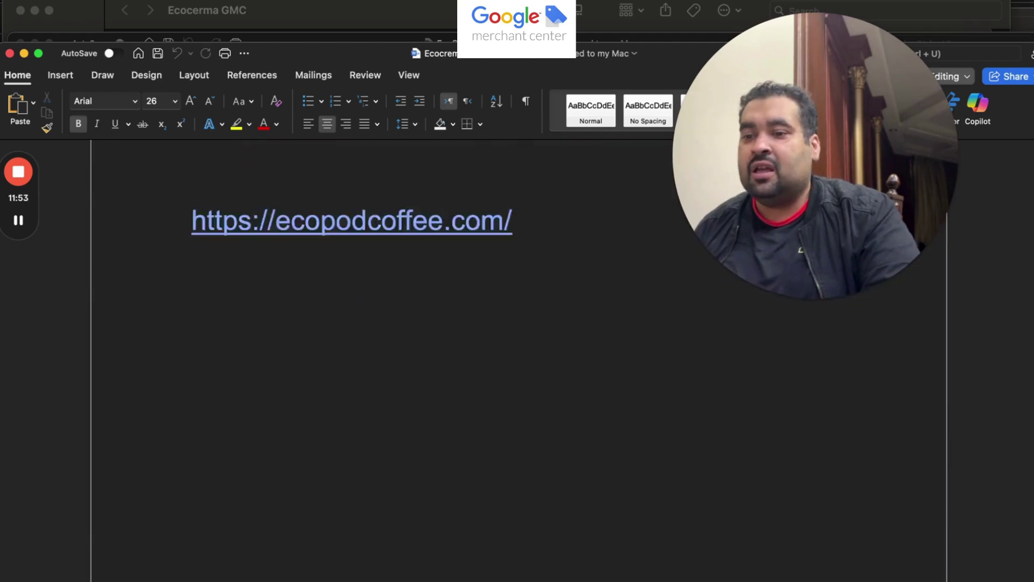
{"action": "scroll", "coordinate": [593, 361], "scroll_direction": "down", "scroll_amount": 15}
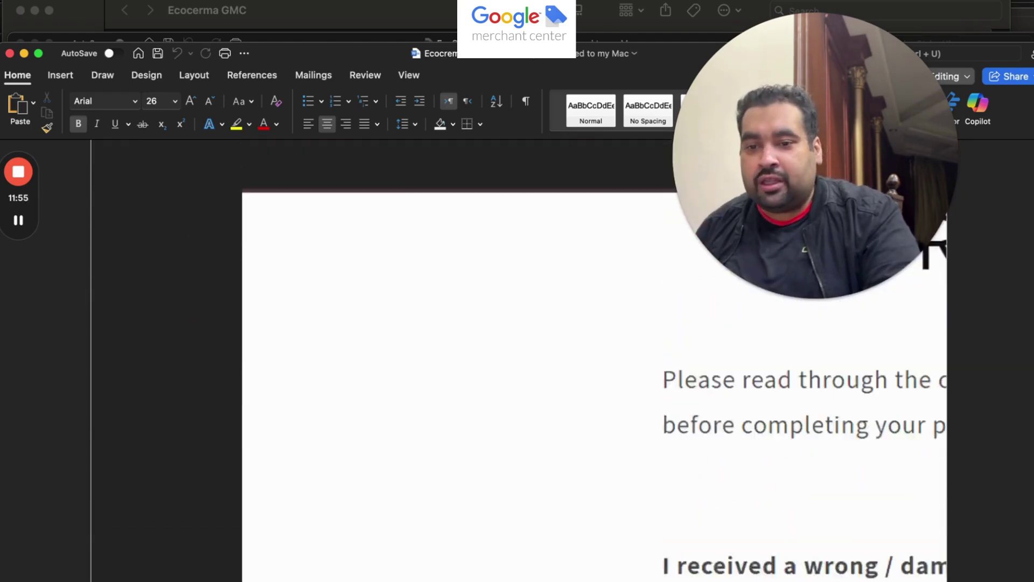
{"action": "scroll", "coordinate": [592, 360], "scroll_direction": "down", "scroll_amount": 20}
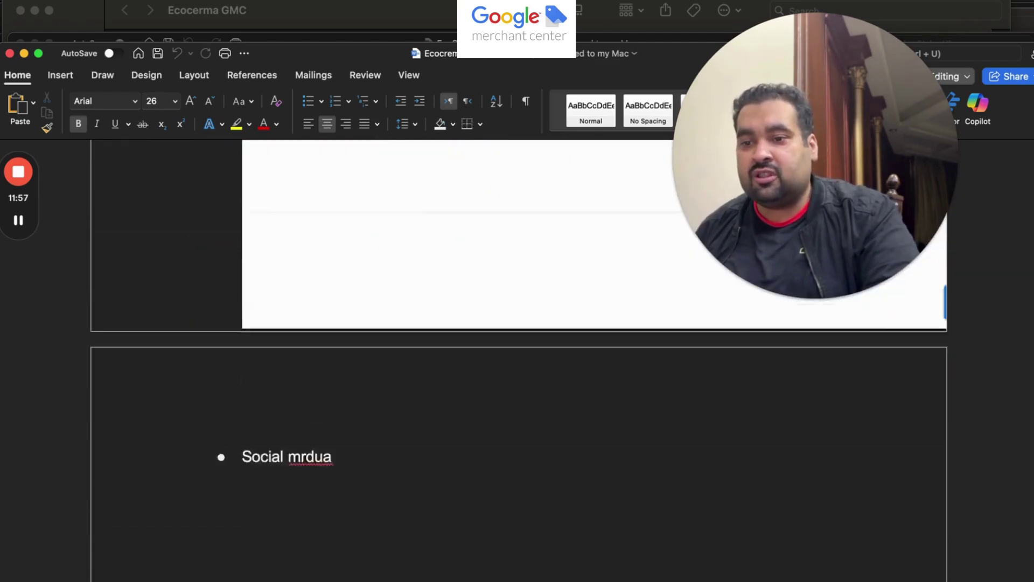
{"action": "scroll", "coordinate": [593, 361], "scroll_direction": "down", "scroll_amount": 5}
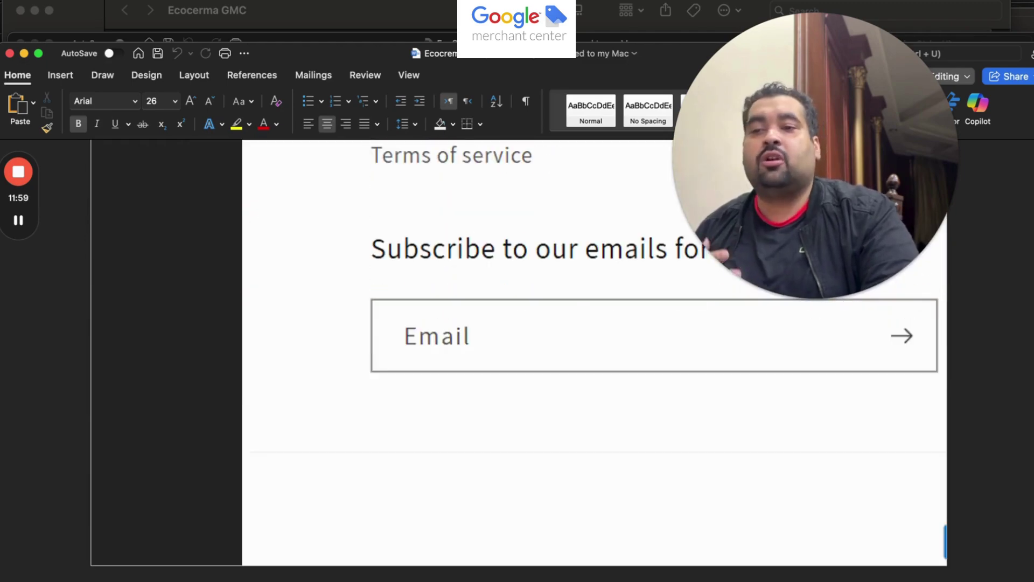
{"action": "scroll", "coordinate": [593, 361], "scroll_direction": "up", "scroll_amount": 5}
{"action": "scroll", "coordinate": [593, 361], "scroll_direction": "down", "scroll_amount": 10}
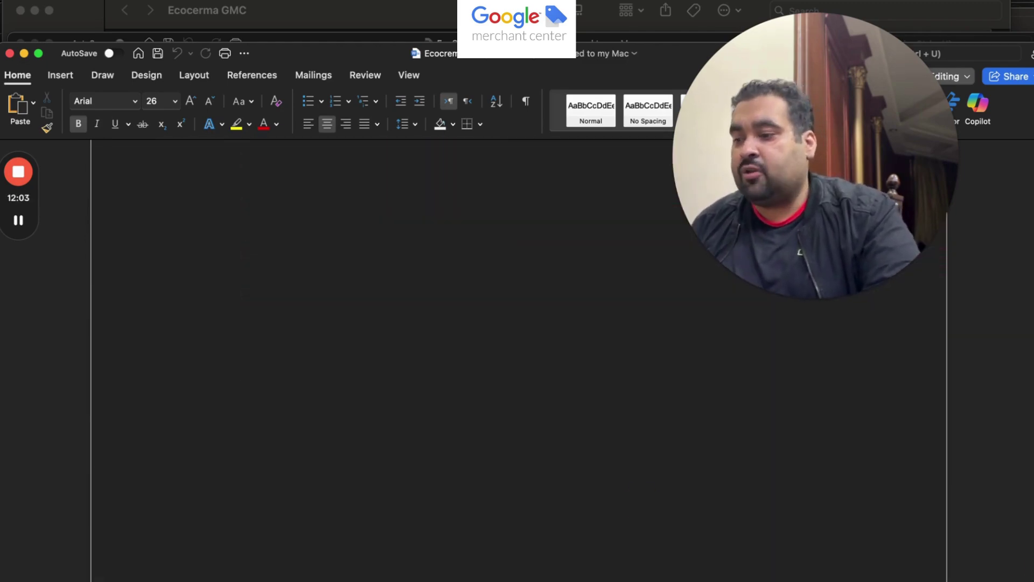
Return to the Ecocerma GMC folder and open the Approved gmc image to view the account's product performance and product status
{"action": "left_click", "coordinate": [87, 579]}
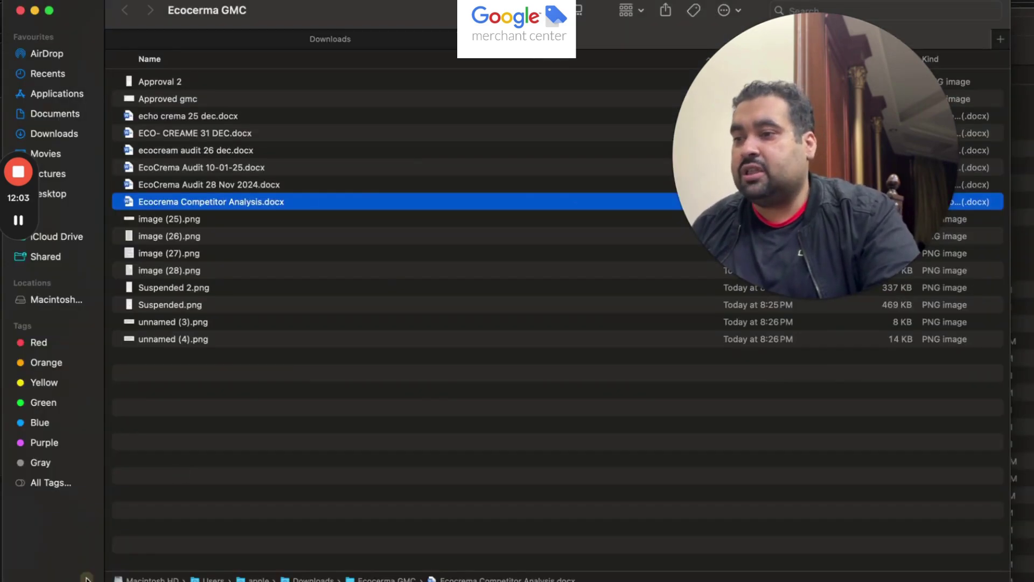
{"action": "double_click", "coordinate": [333, 98]}
{"action": "left_click_drag", "start_coordinate": [724, 224], "coordinate": [775, 515]}
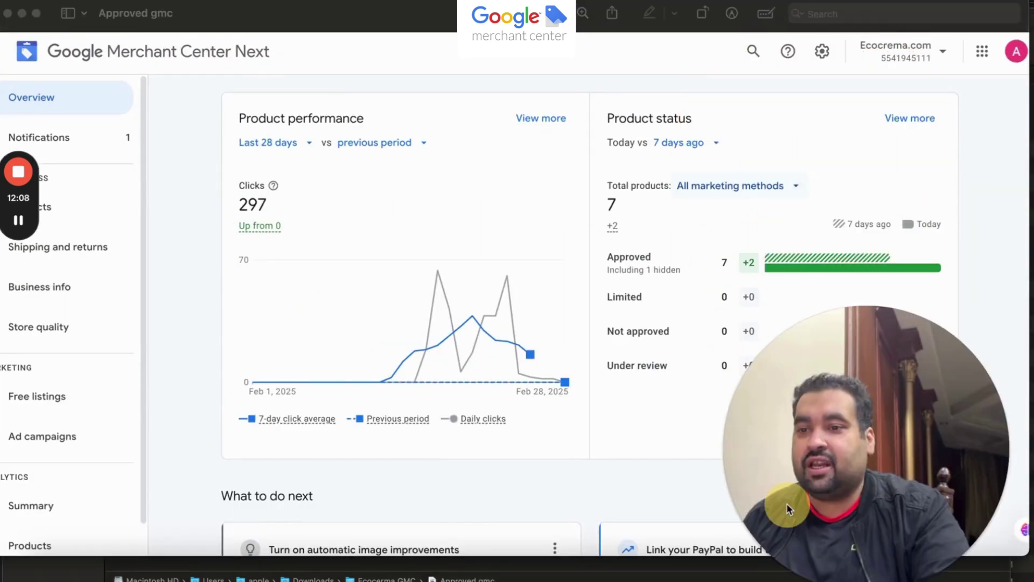
{"action": "left_click", "coordinate": [43, 20]}
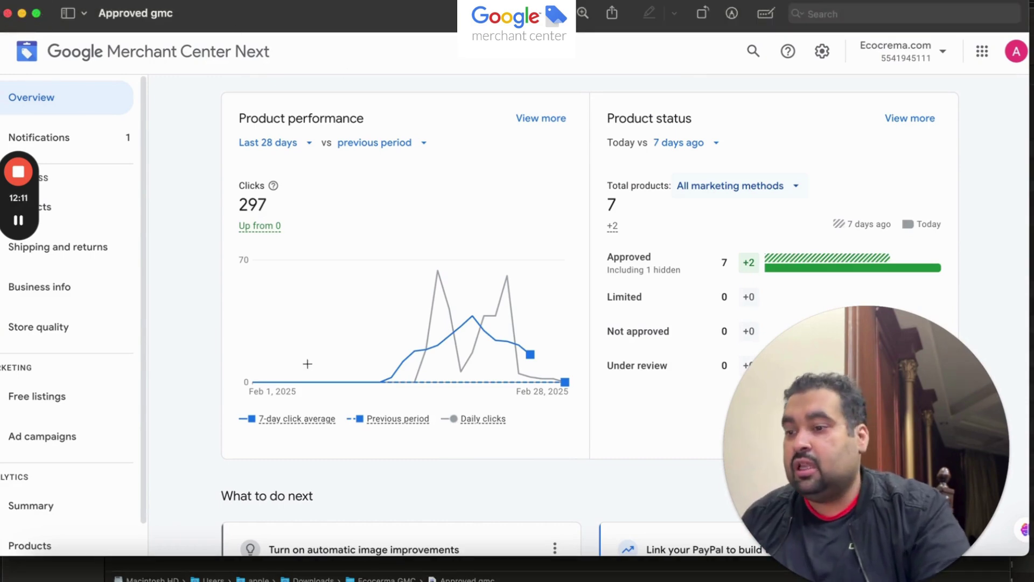
Return to the Ecocerma GMC folder, open the Approval 2 image and enlarge it to read the Misrepresentation review email
{"action": "left_click", "coordinate": [373, 577]}
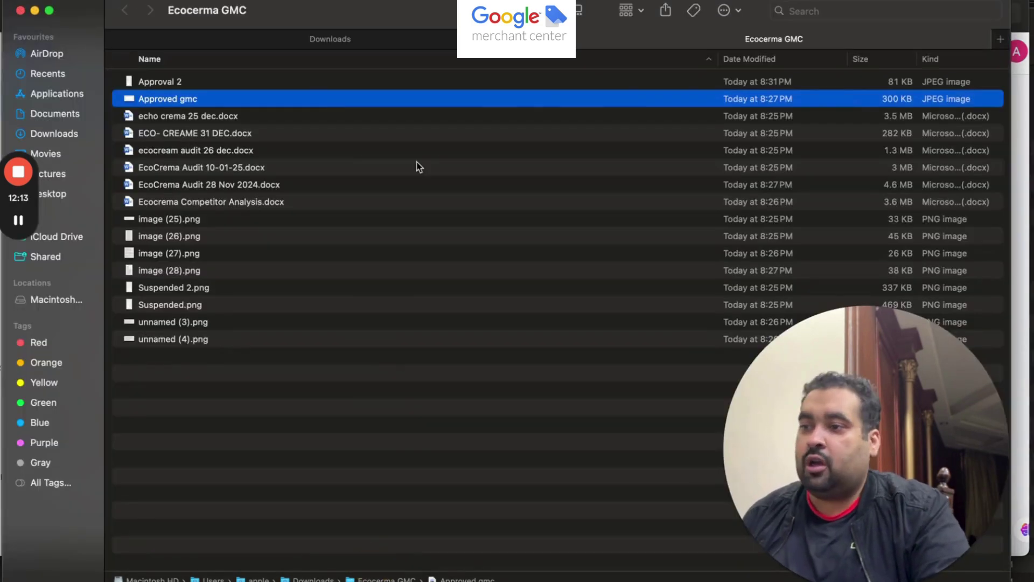
{"action": "left_click", "coordinate": [388, 76]}
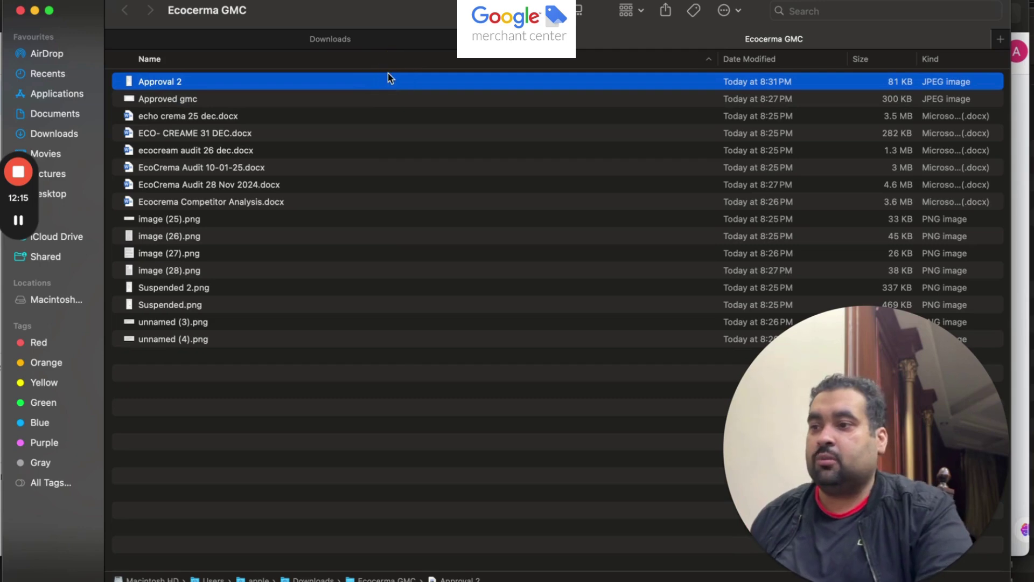
{"action": "double_click", "coordinate": [389, 80]}
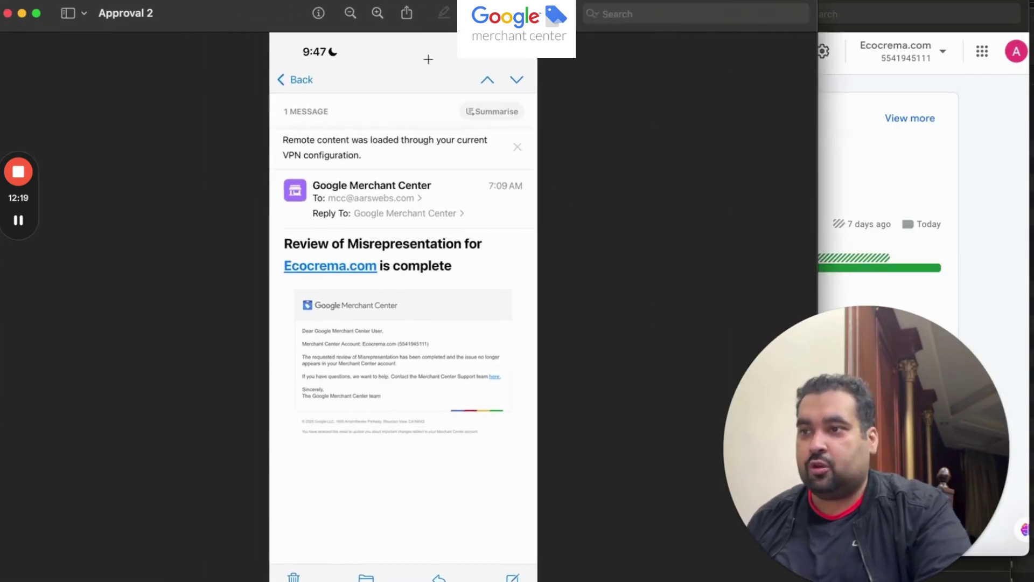
{"action": "left_click", "coordinate": [377, 13]}
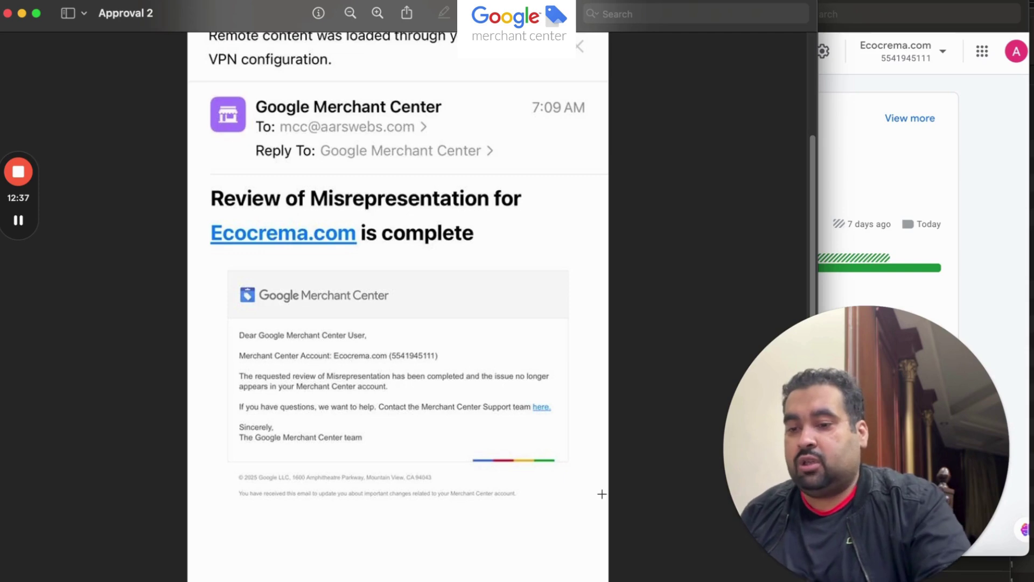
Switch to Chrome, reload the live Merchant Center overview for Ecocrema.com and open its list of all products
{"action": "key", "text": "super+Tab"}
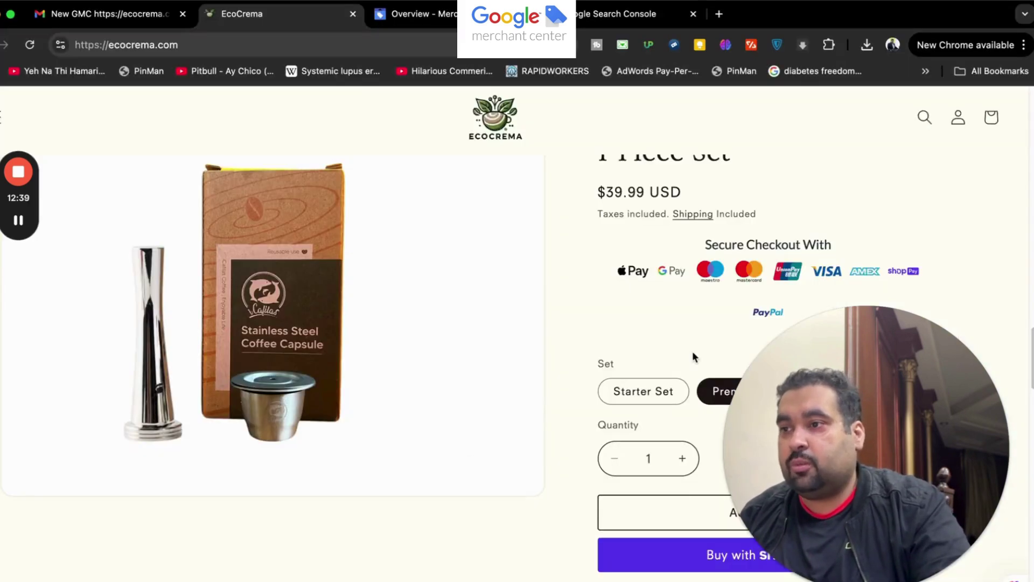
{"action": "key", "text": "ctrl+Tab"}
{"action": "key", "text": "super+l"}
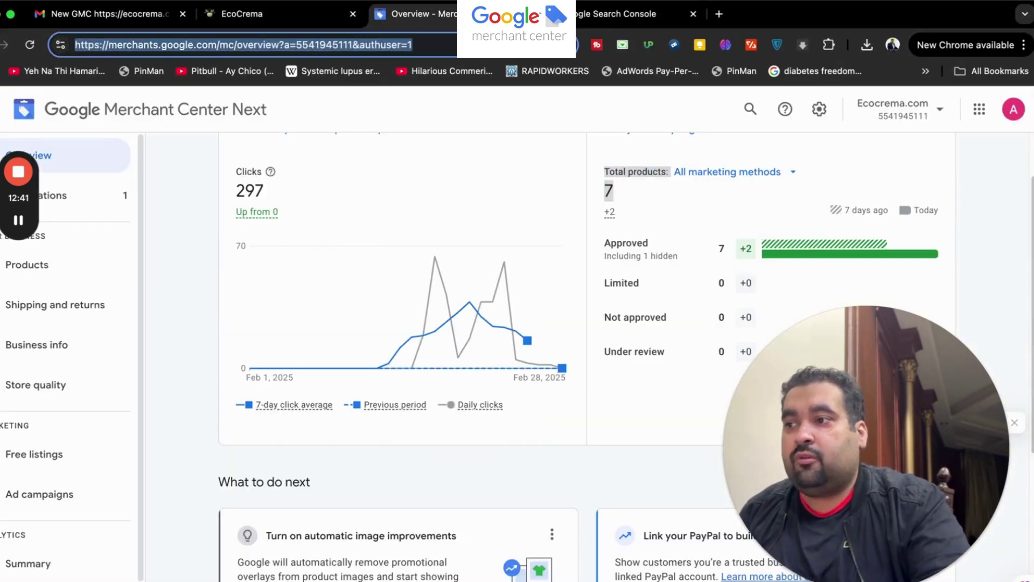
{"action": "key", "text": "Return"}
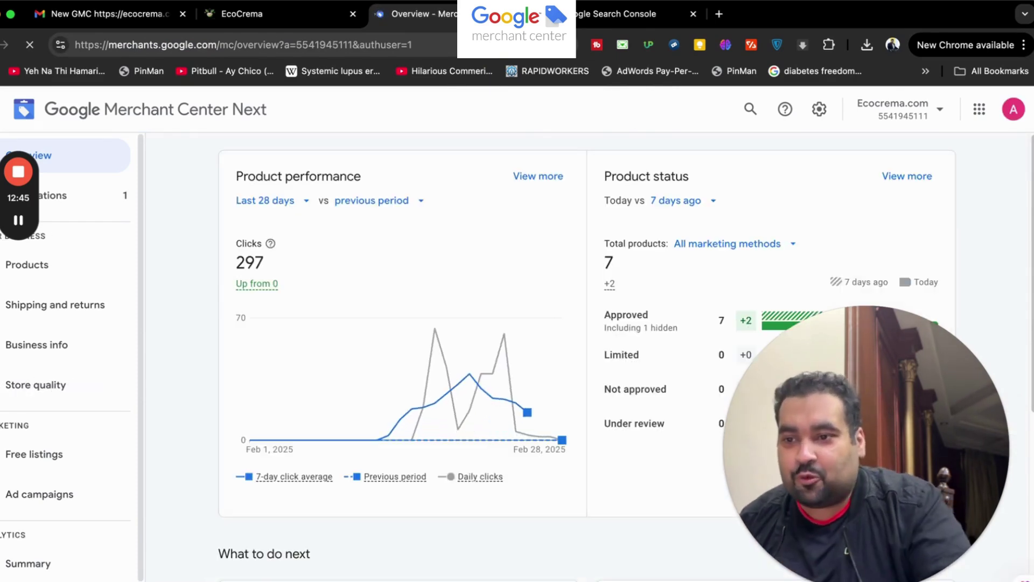
{"action": "left_click_drag", "start_coordinate": [872, 346], "coordinate": [874, 228]}
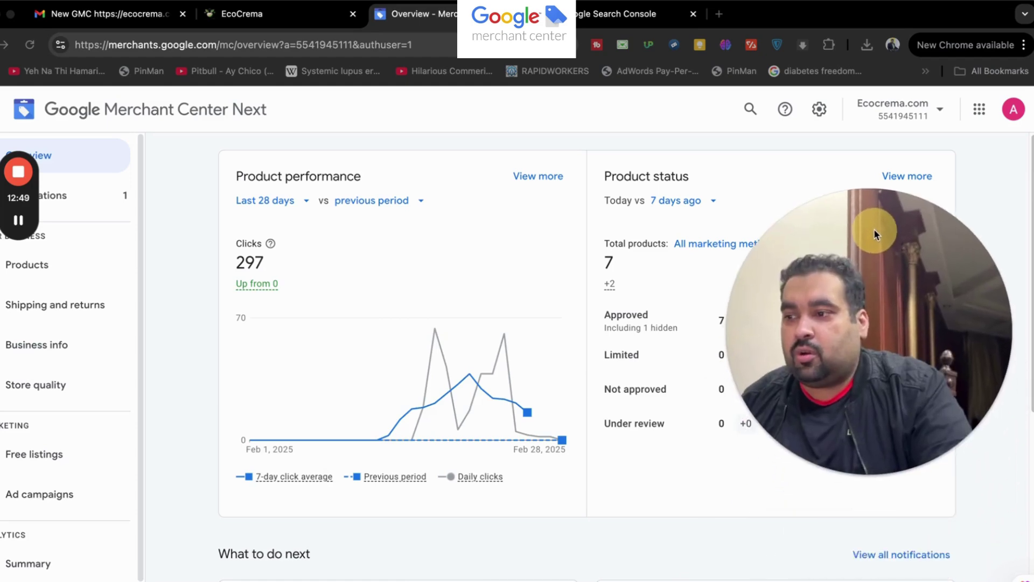
{"action": "left_click", "coordinate": [60, 272]}
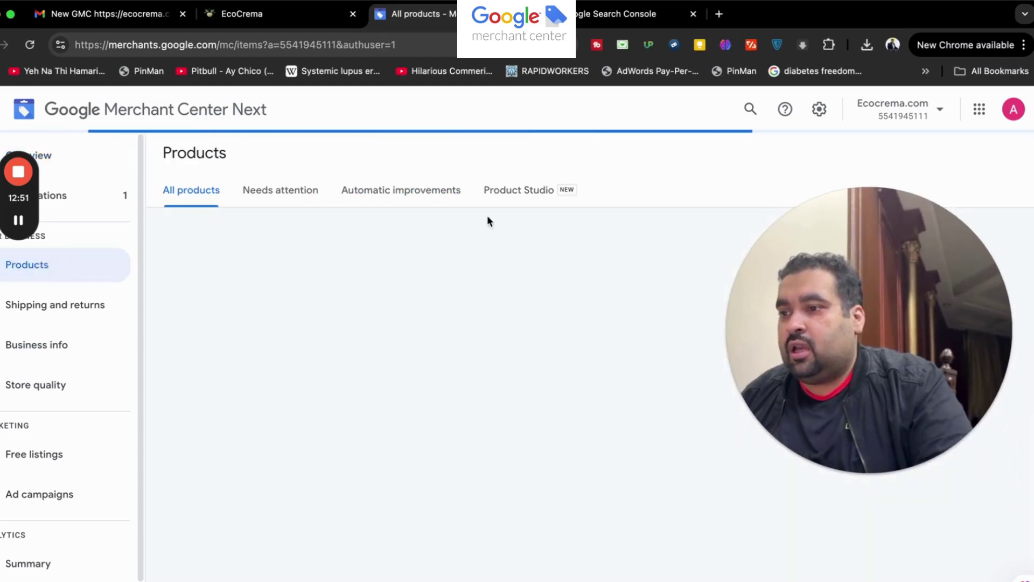